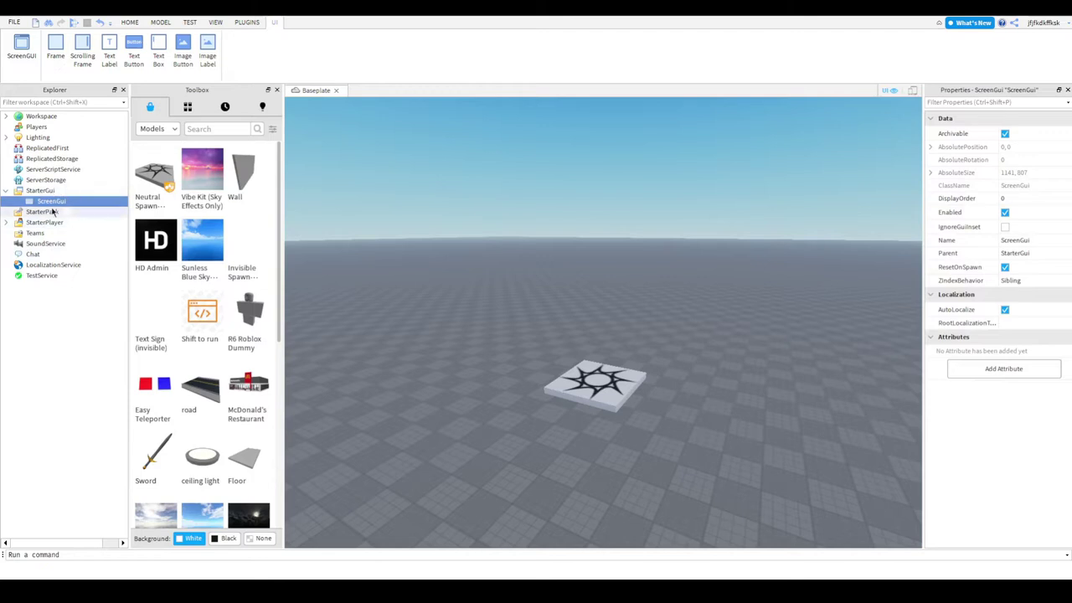
{"action": "left_click", "coordinate": [67, 191]}
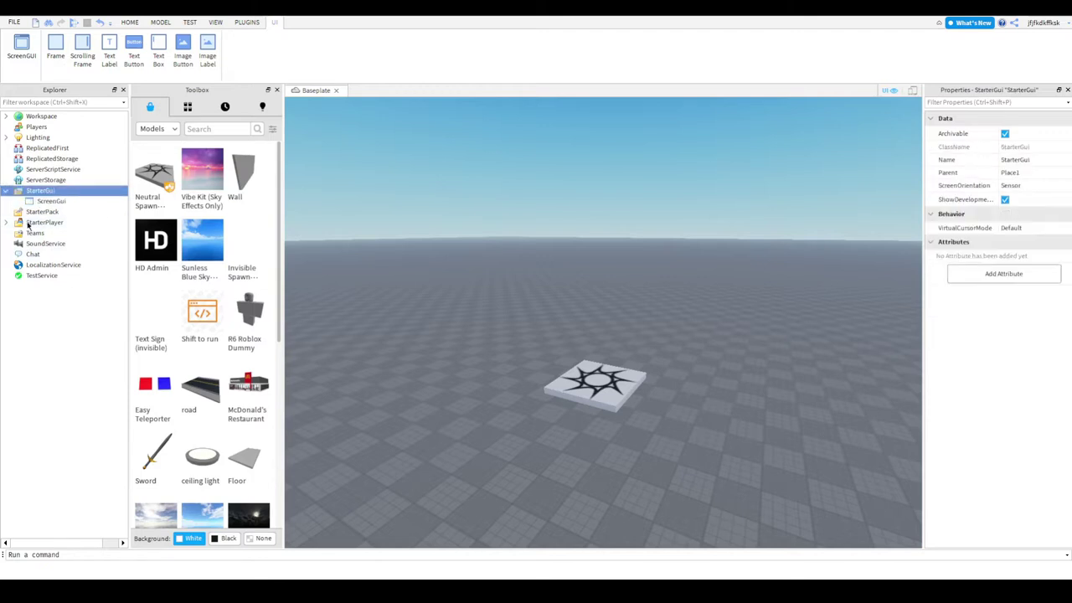
{"action": "key", "text": "ctrl+v"}
{"action": "left_click", "coordinate": [50, 202]}
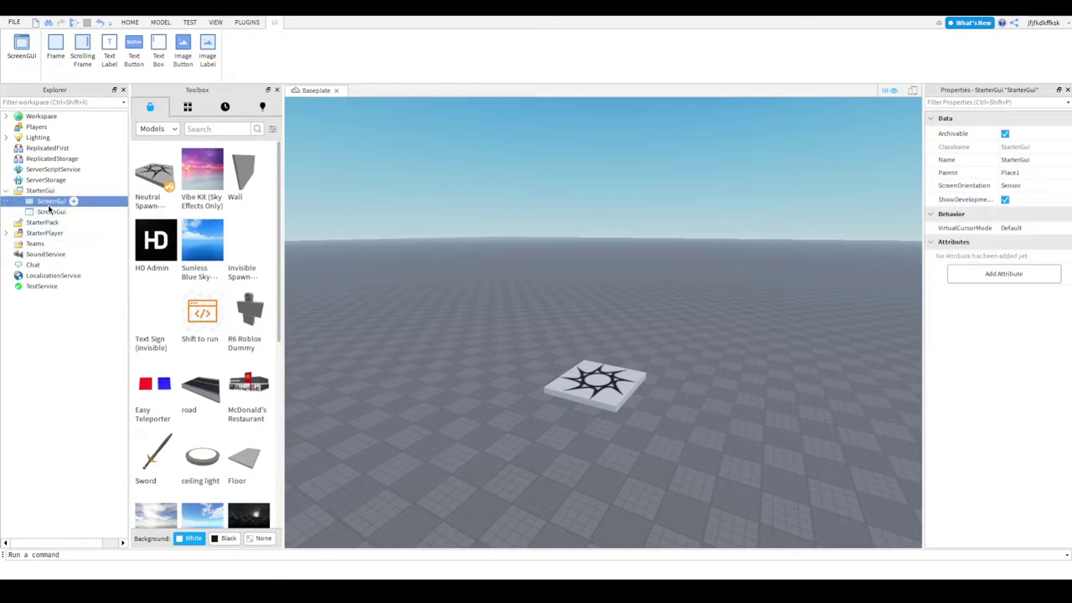
{"action": "key", "text": "Delete"}
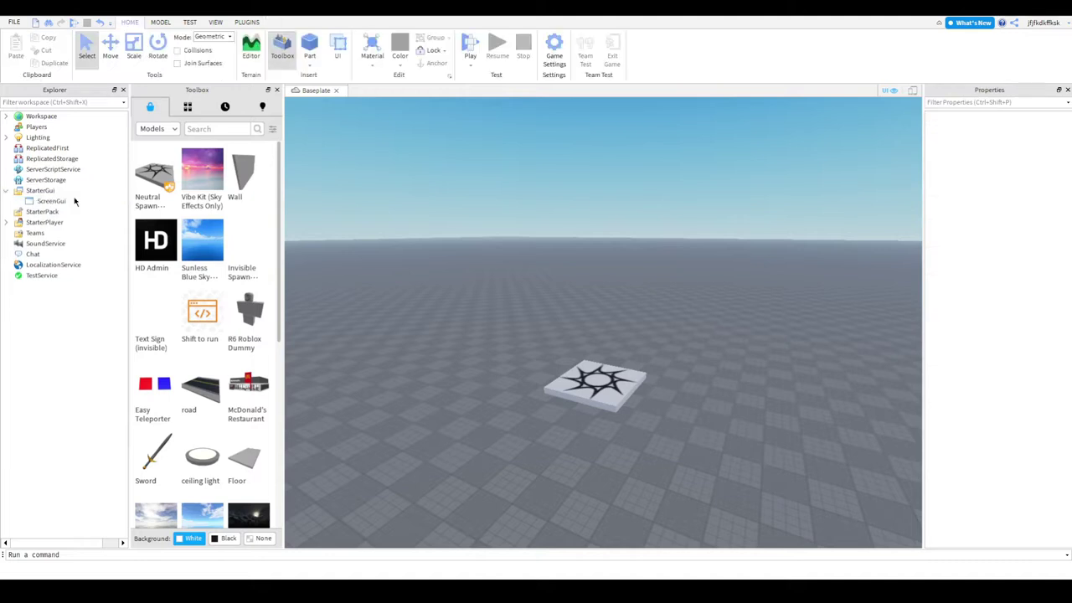
- Rename the ScreenGui under StarterGui as DonateGui and insert a TextButton inside it
{"action": "left_click", "coordinate": [53, 203]}
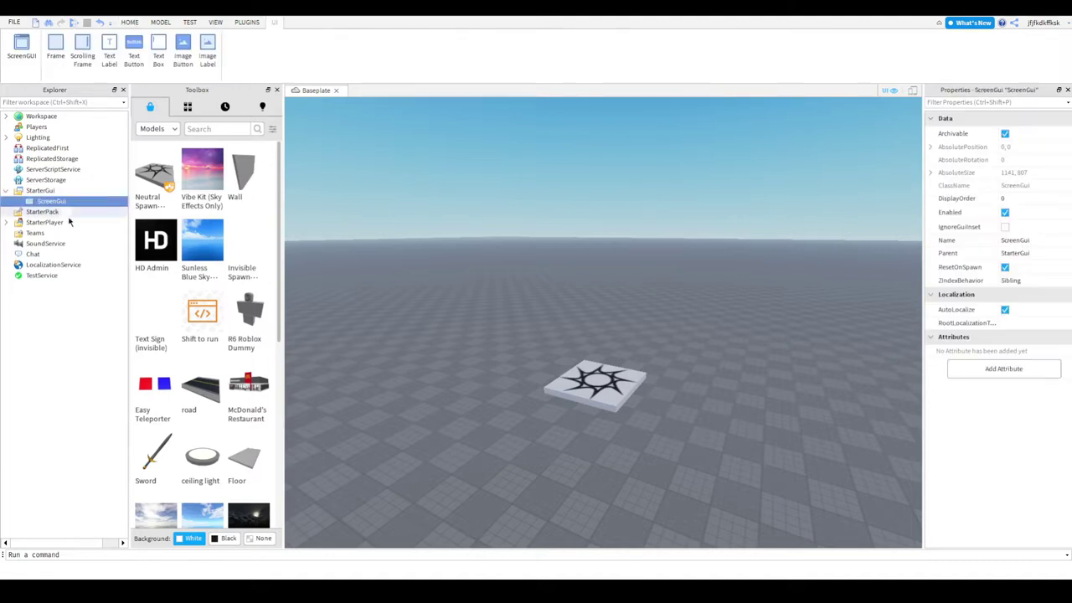
{"action": "left_click", "coordinate": [1027, 240]}
{"action": "type", "text": "DonateGui"}
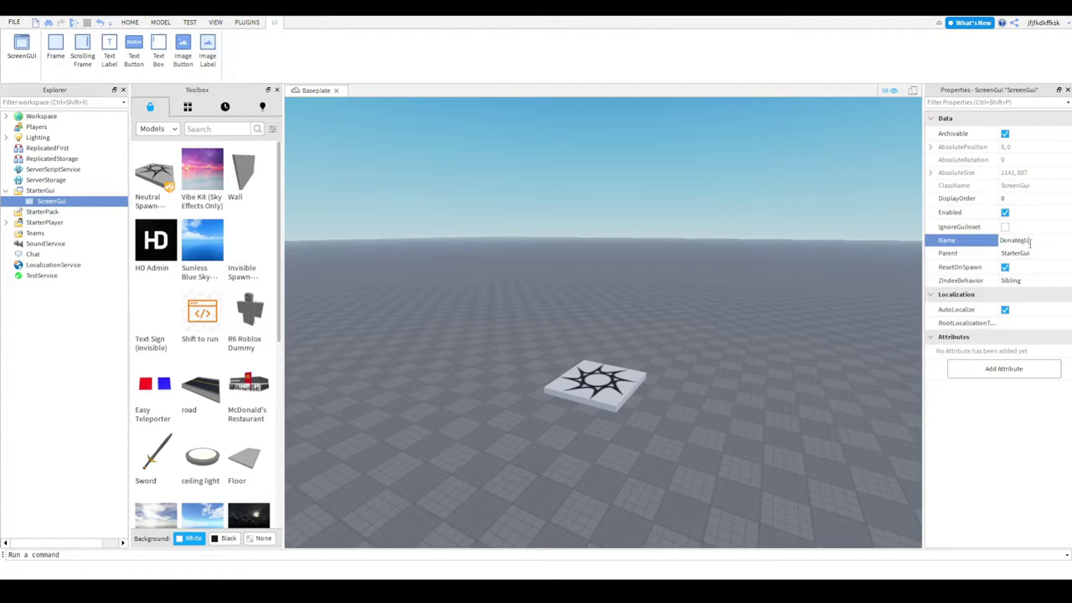
{"action": "key", "text": "Return"}
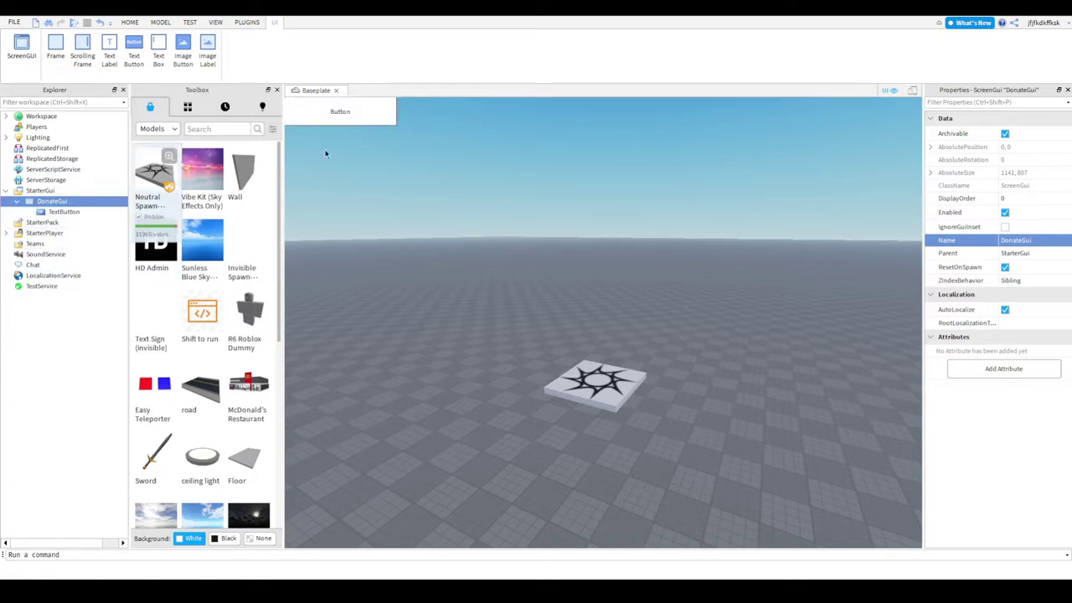
- Move the TextButton to about (34, 295) in the viewport and set its font to FredokaOne
{"action": "left_click", "coordinate": [60, 212]}
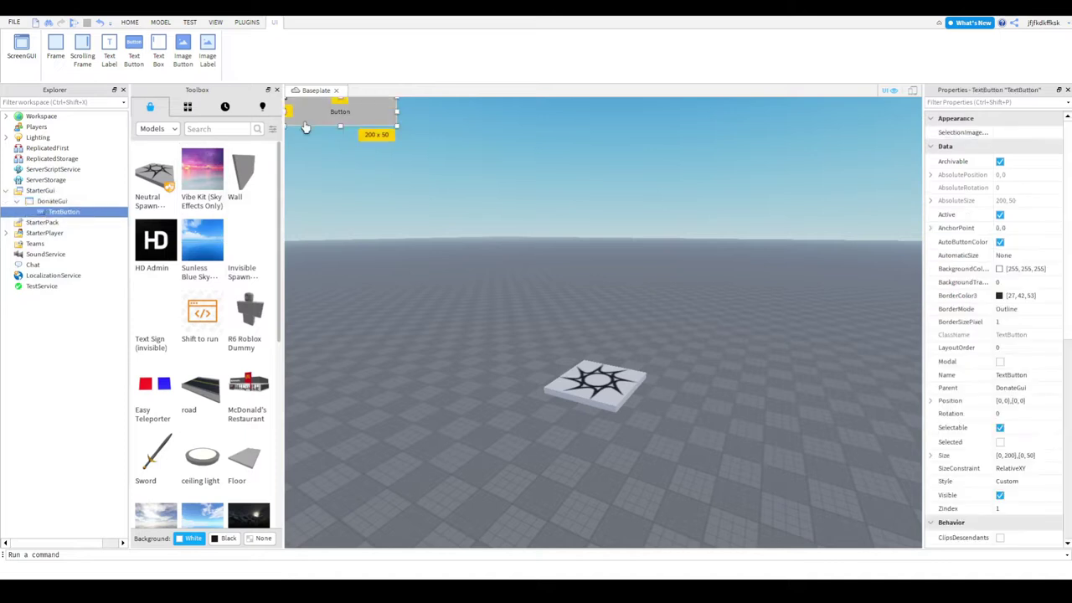
{"action": "left_click_drag", "start_coordinate": [339, 126], "coordinate": [340, 291]}
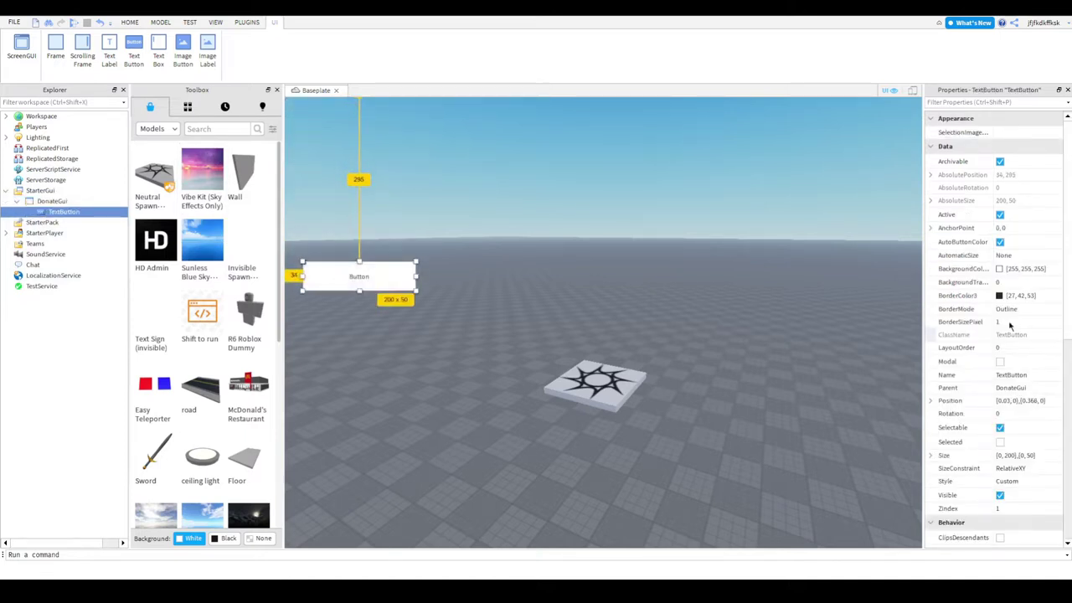
{"action": "scroll", "coordinate": [1047, 352], "scroll_direction": "down", "scroll_amount": 8}
{"action": "scroll", "coordinate": [1055, 335], "scroll_direction": "down", "scroll_amount": 2}
{"action": "left_click", "coordinate": [1052, 276]}
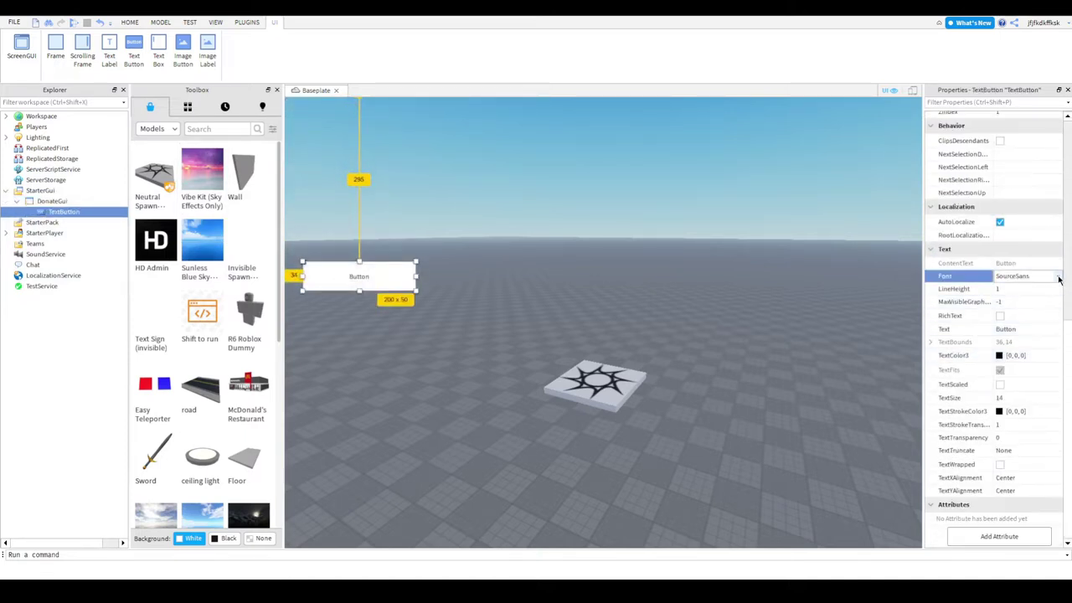
- Set the TextButton's text to "Donate" and its text size to 50
{"action": "left_click", "coordinate": [1007, 329]}
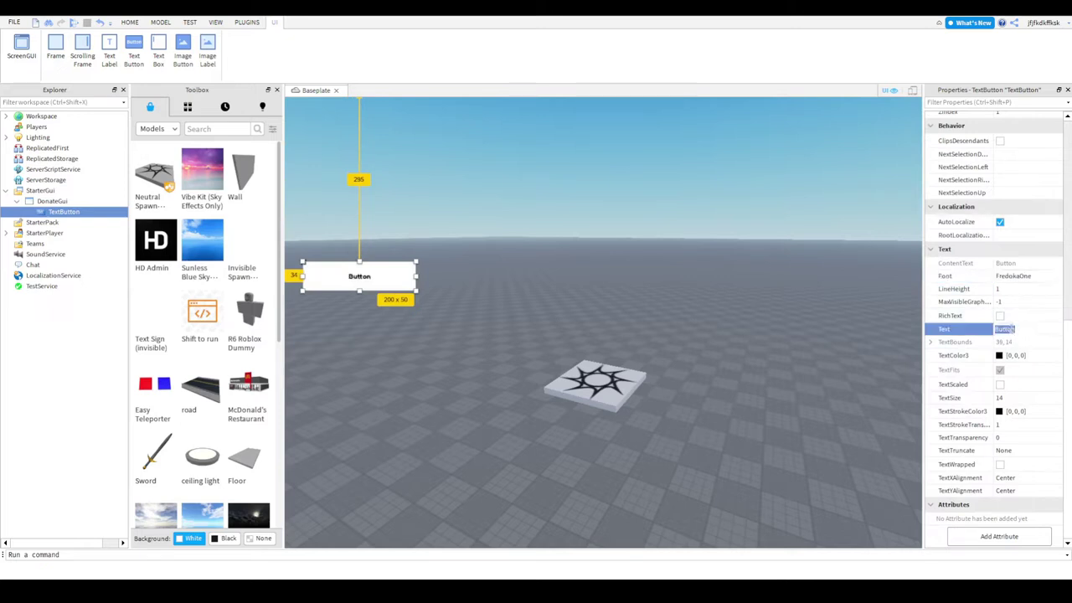
{"action": "type", "text": "Donate"}
{"action": "key", "text": "Return"}
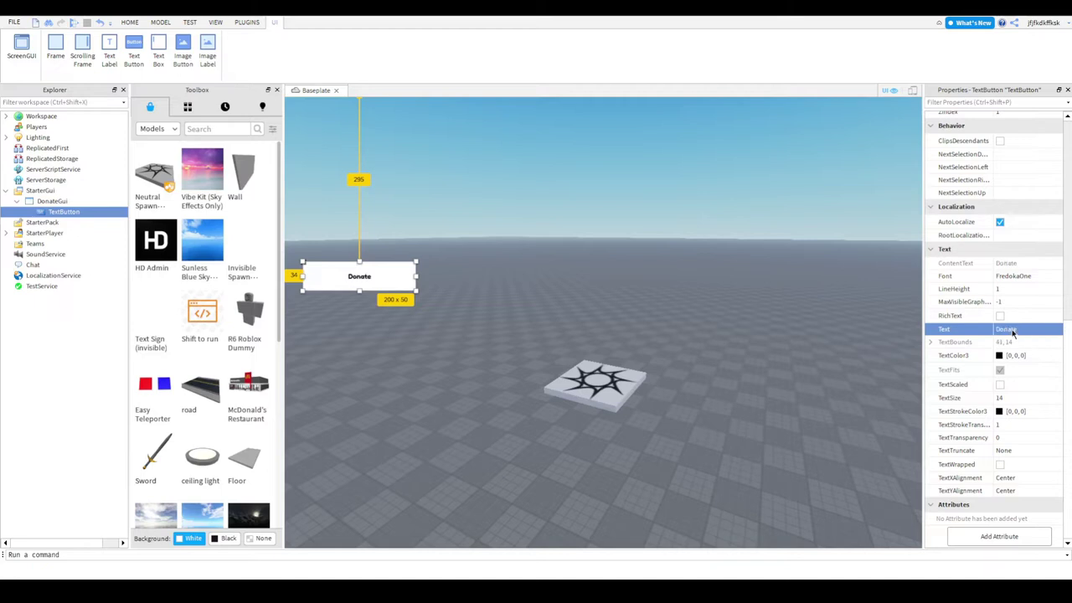
{"action": "left_click", "coordinate": [1013, 398]}
{"action": "type", "text": "50"}
{"action": "key", "text": "Return"}
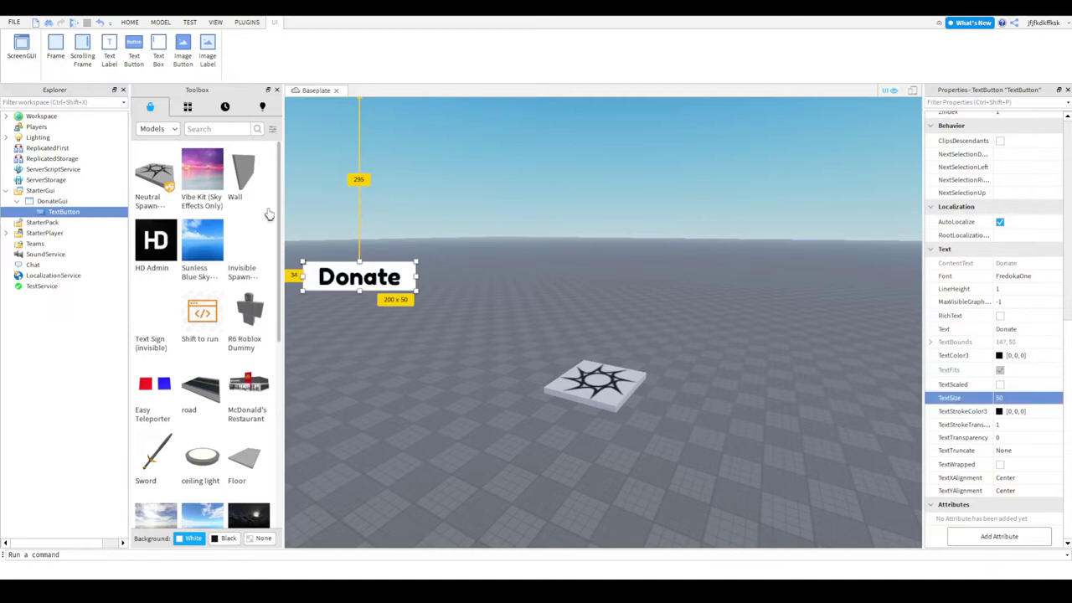
- Add a UICorner to the TextButton and shift the button slightly to about (28, 309)
{"action": "mouse_move", "coordinate": [90, 218]}
{"action": "key", "text": "ctrl+shift+v"}
{"action": "mouse_move", "coordinate": [338, 279]}
{"action": "left_mouse_down"}
{"action": "mouse_move", "coordinate": [321, 273]}
{"action": "mouse_move", "coordinate": [373, 278]}
{"action": "mouse_move", "coordinate": [334, 287]}
{"action": "left_mouse_up"}
{"action": "left_click", "coordinate": [456, 330]}
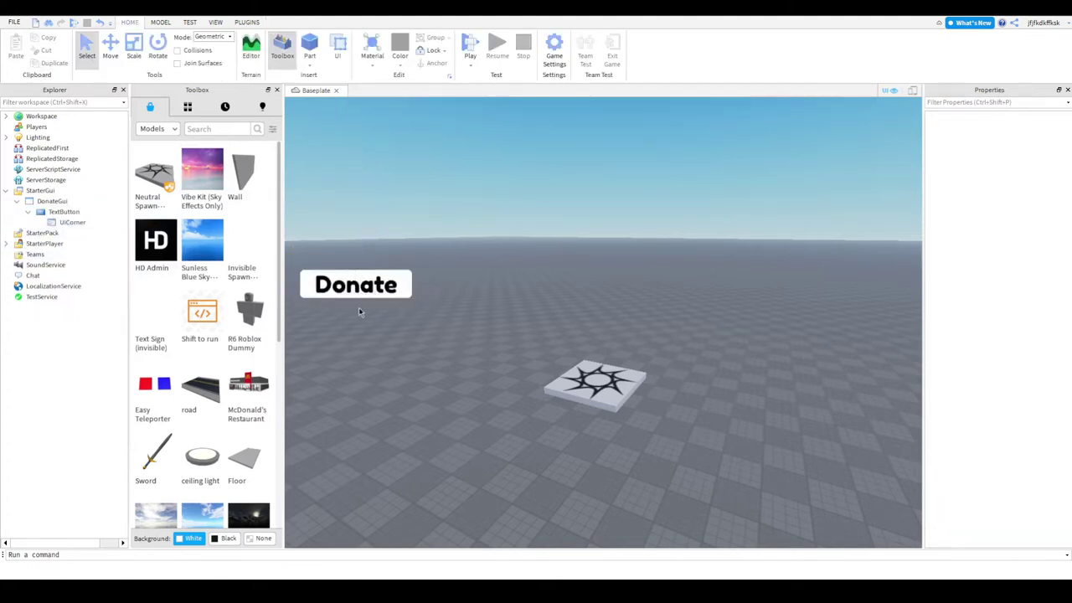
- Enlarge the Donate button to about 234 x 60 and place it at about (35, 326)
{"action": "left_click", "coordinate": [62, 212]}
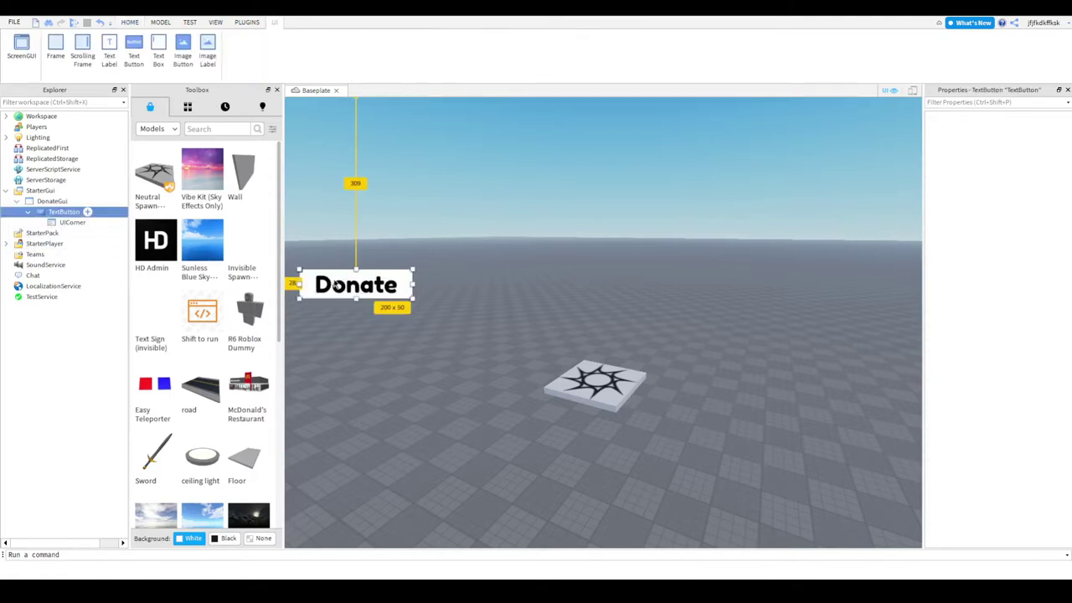
{"action": "mouse_move", "coordinate": [415, 306]}
{"action": "left_mouse_down"}
{"action": "mouse_move", "coordinate": [398, 293]}
{"action": "mouse_move", "coordinate": [452, 335]}
{"action": "mouse_move", "coordinate": [418, 311]}
{"action": "left_mouse_up"}
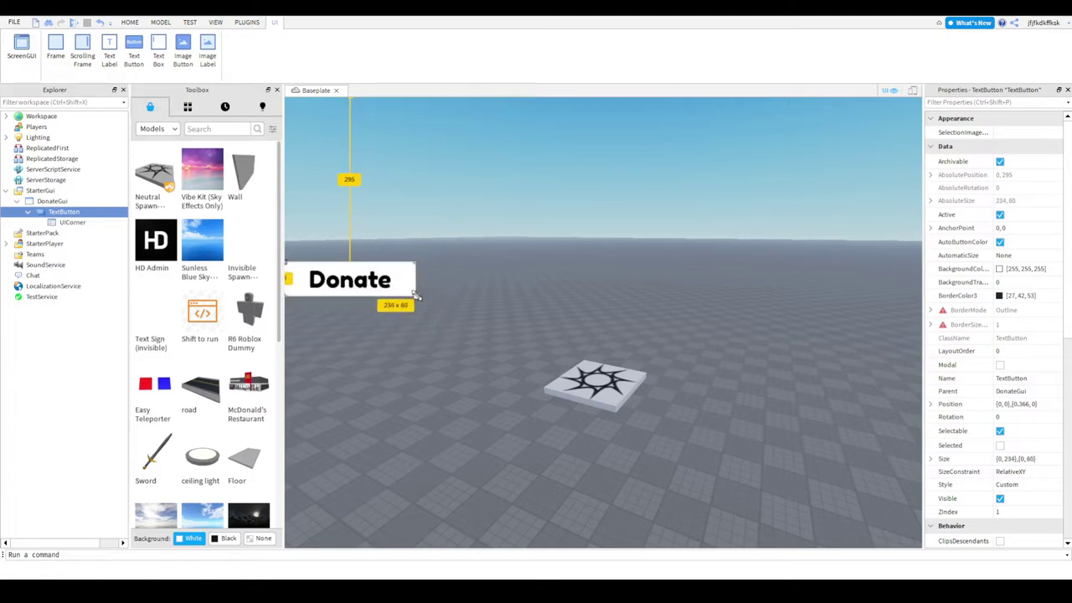
{"action": "left_click_drag", "start_coordinate": [339, 289], "coordinate": [353, 295]}
{"action": "left_click", "coordinate": [488, 249]}
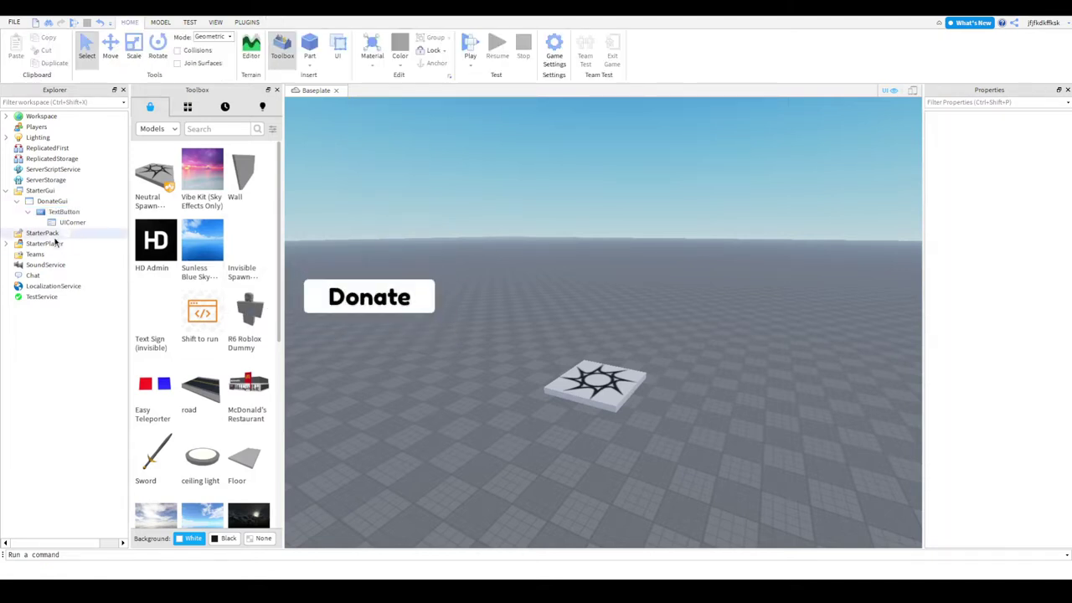
- Insert a Frame into DonateGui
{"action": "left_click", "coordinate": [77, 203]}
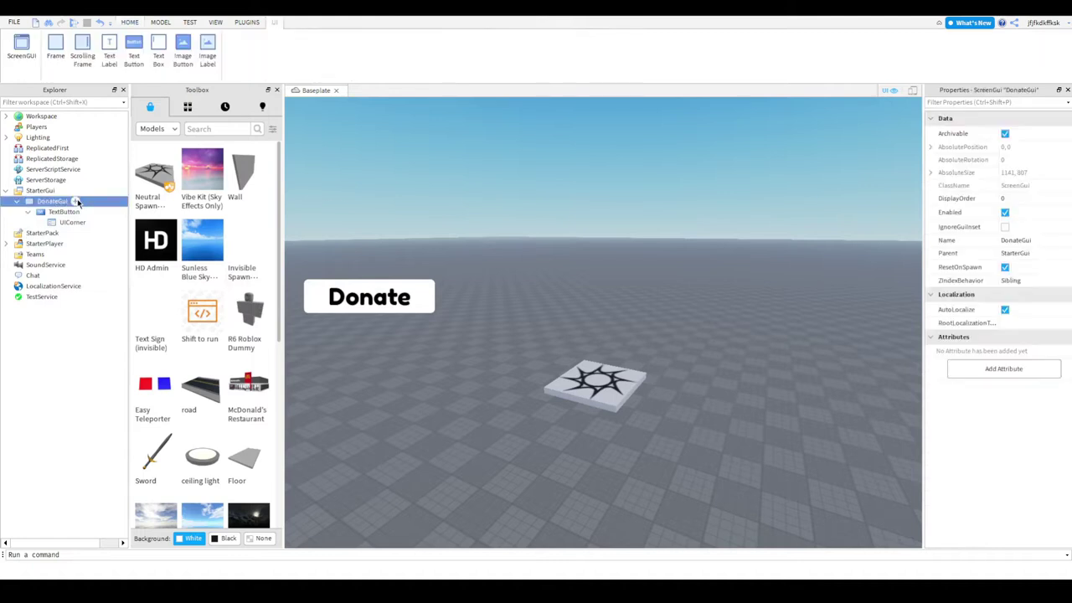
{"action": "left_click", "coordinate": [55, 46]}
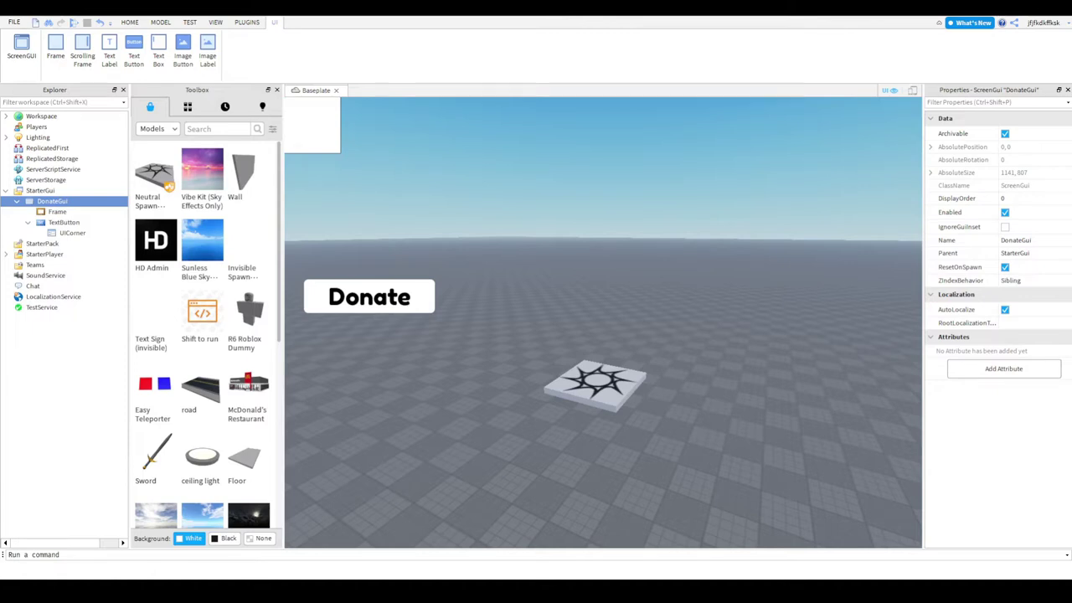
{"action": "right_click_drag", "start_coordinate": [641, 418], "coordinate": [641, 418]}
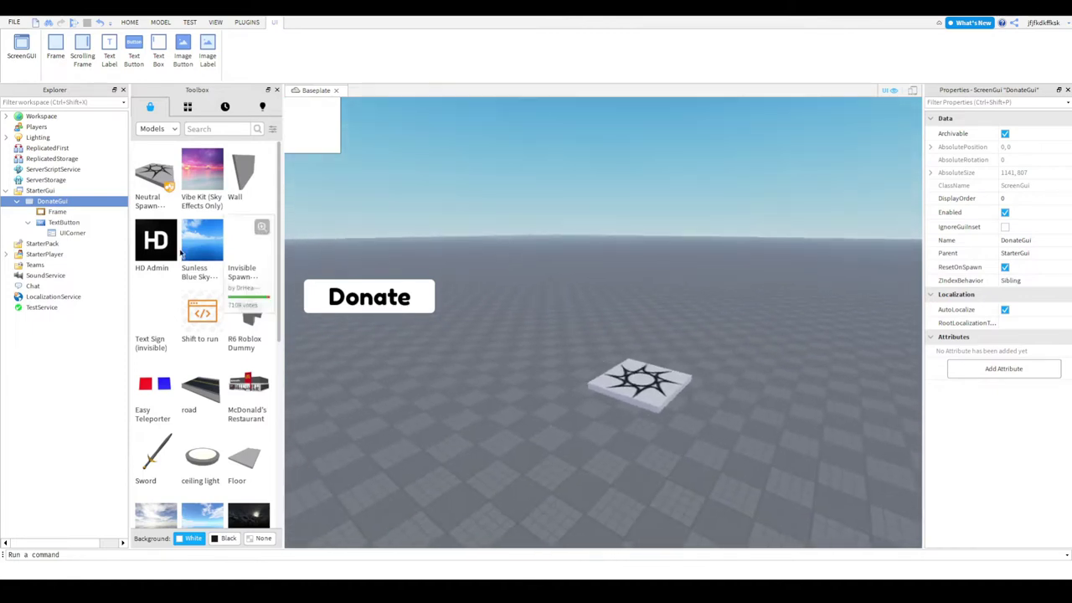
- Rename the TextButton in DonateGui as DonateButton
{"action": "left_click", "coordinate": [64, 222]}
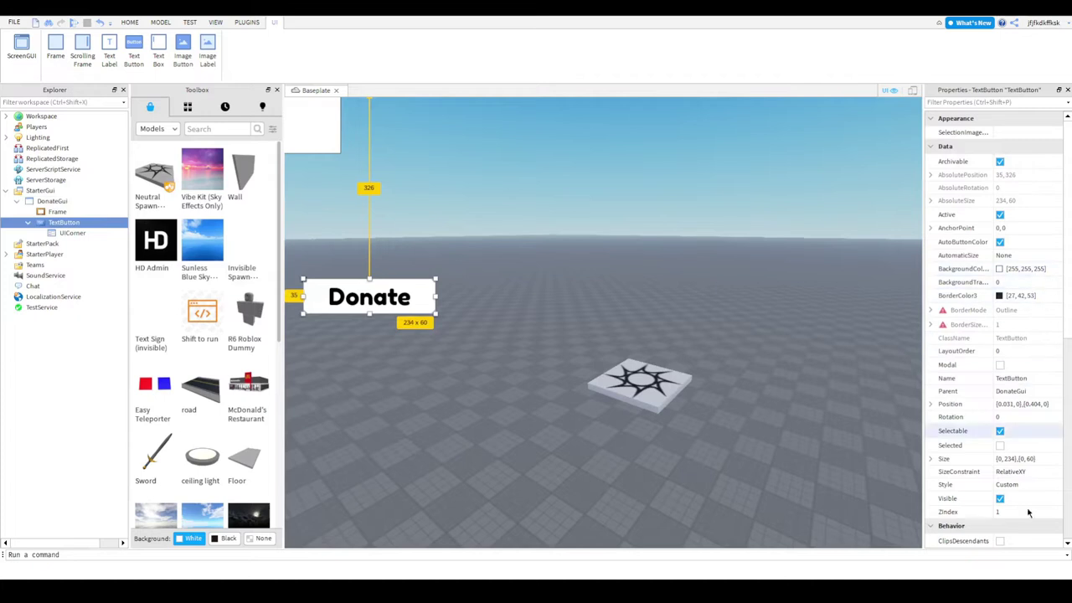
{"action": "left_click", "coordinate": [1023, 378]}
{"action": "type", "text": "DonateB"}
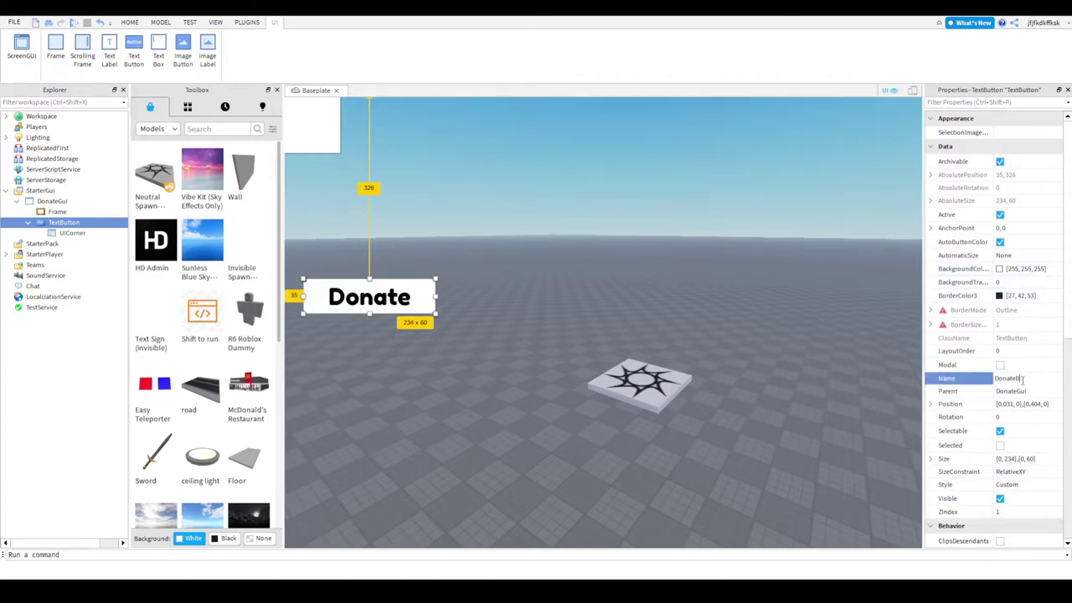
{"action": "type", "text": "utton"}
{"action": "key", "text": "Return"}
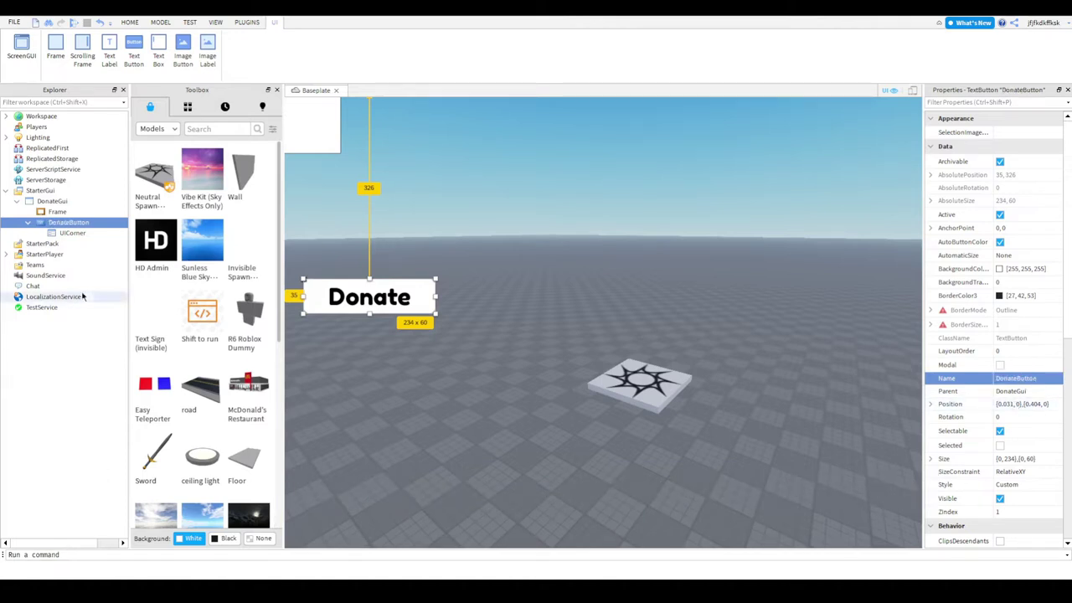
- Rename the Frame in DonateGui as DonateFrame
{"action": "left_click", "coordinate": [57, 211]}
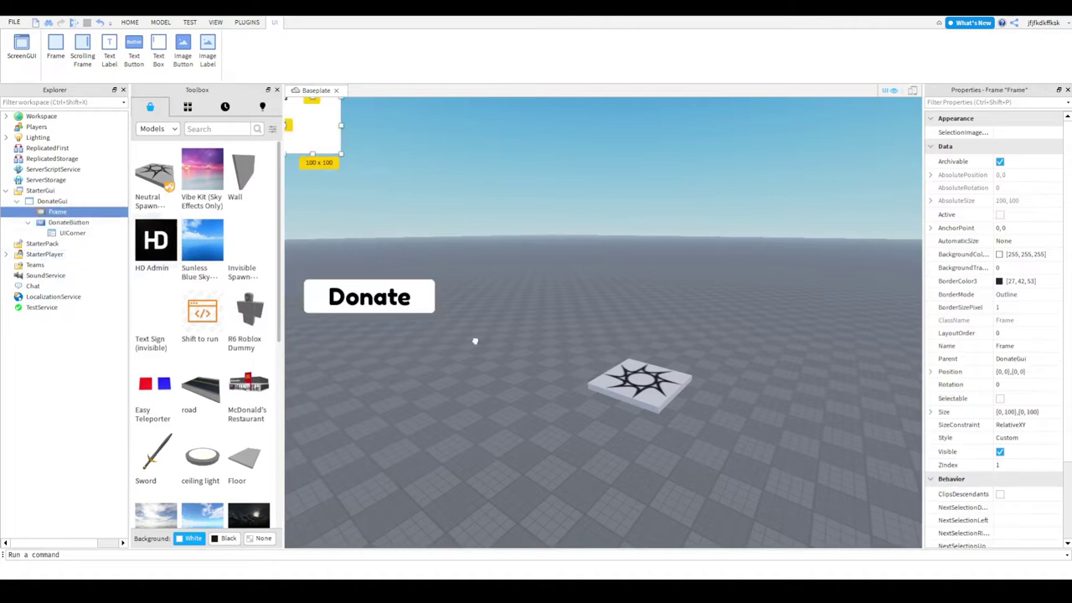
{"action": "left_click", "coordinate": [1043, 347]}
{"action": "type", "text": "Donat"}
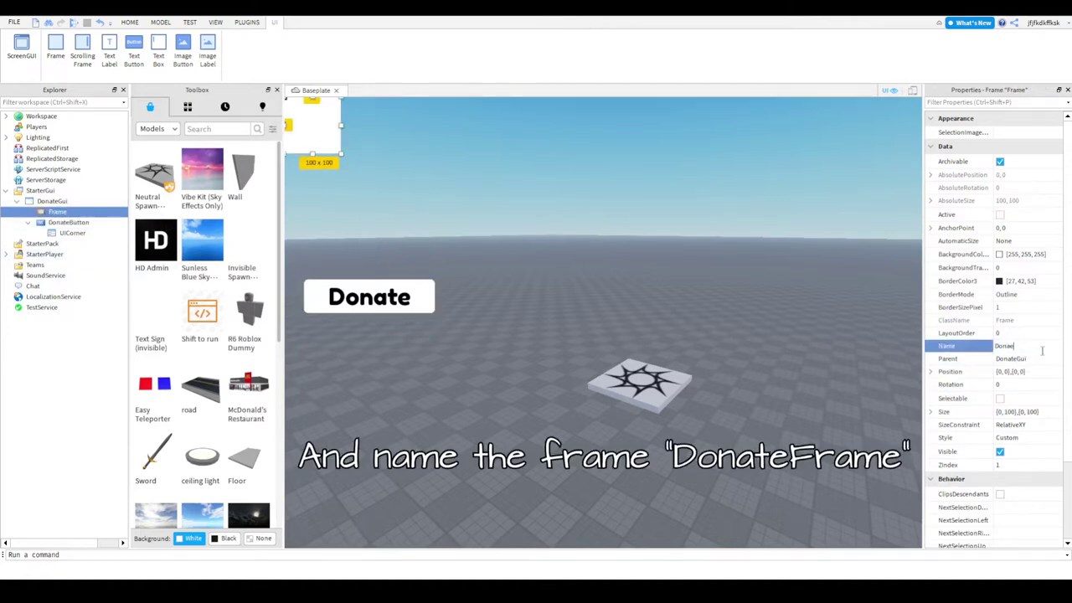
{"action": "type", "text": "eF"}
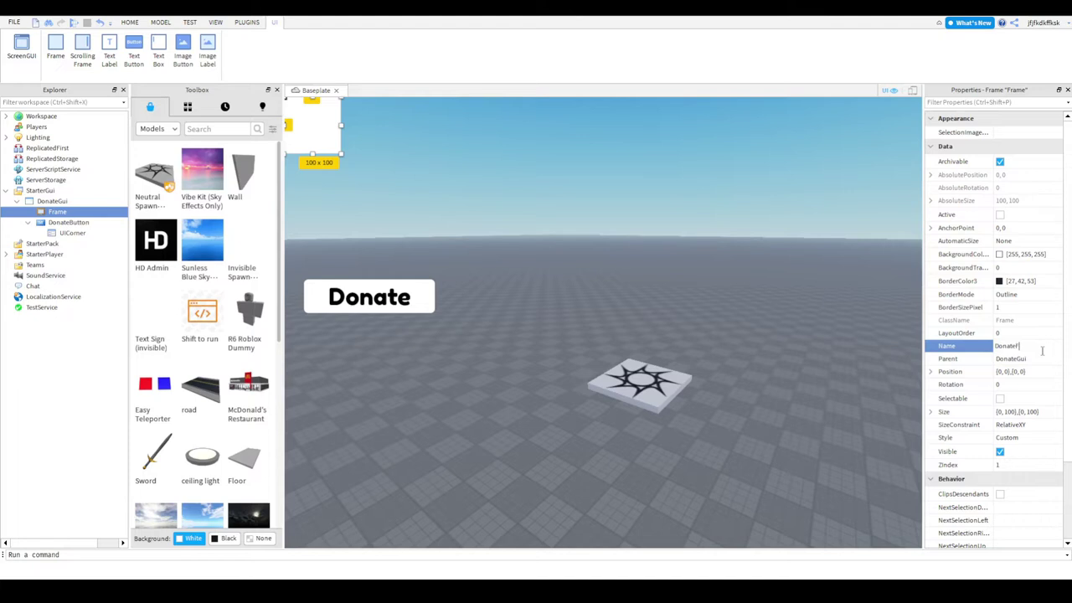
{"action": "type", "text": "rame"}
{"action": "key", "text": "Return"}
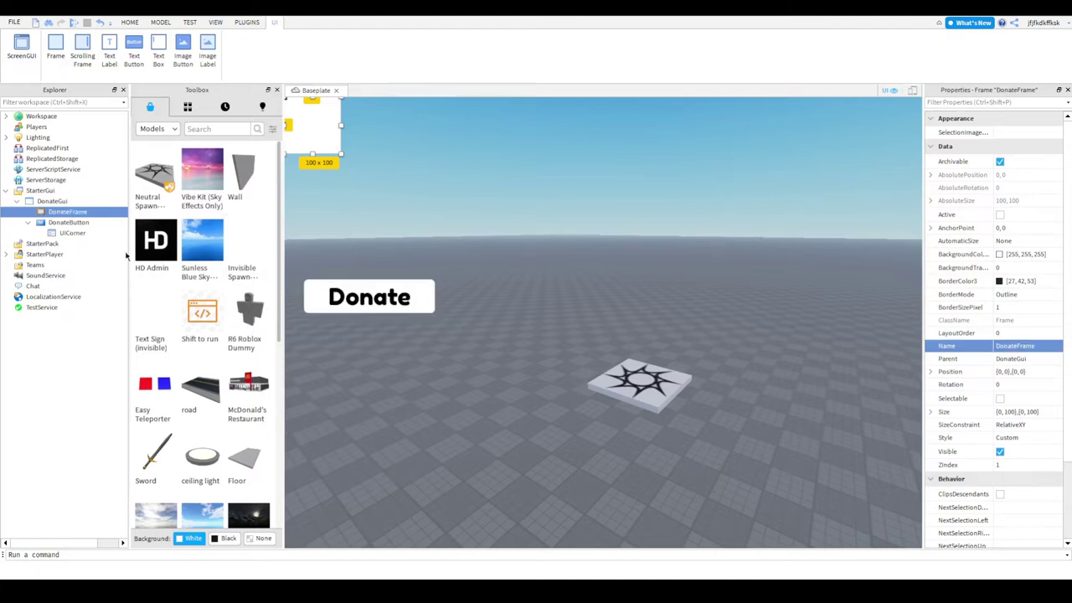
- Enlarge DonateFrame to about 438 x 407 and place it near the middle of the viewport at about (351, 168)
{"action": "left_click_drag", "start_coordinate": [309, 148], "coordinate": [805, 480]}
{"action": "left_click_drag", "start_coordinate": [696, 368], "coordinate": [624, 310]}
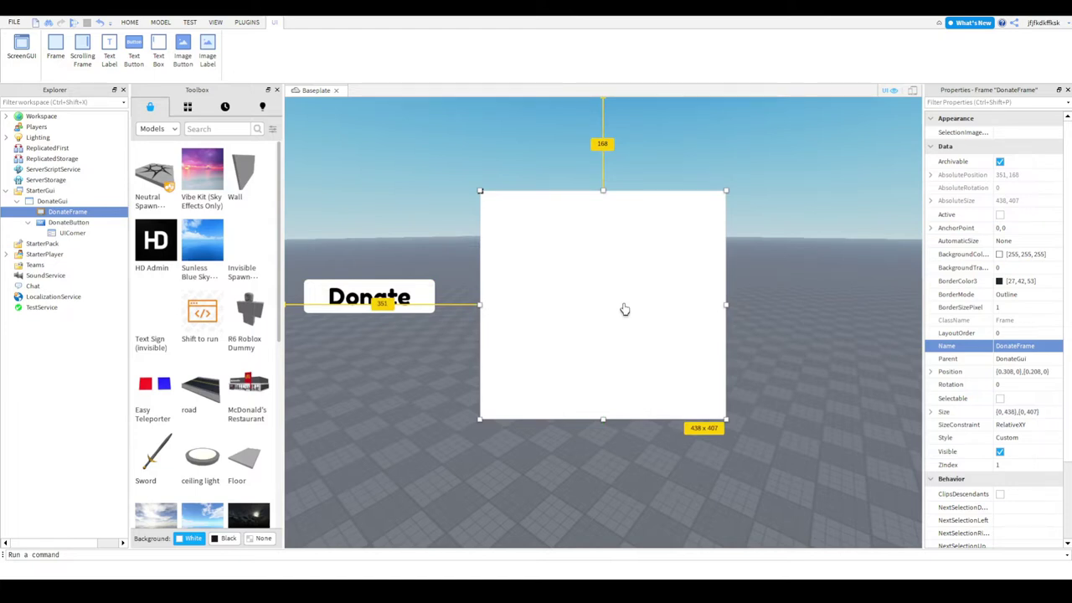
{"action": "left_click", "coordinate": [394, 234]}
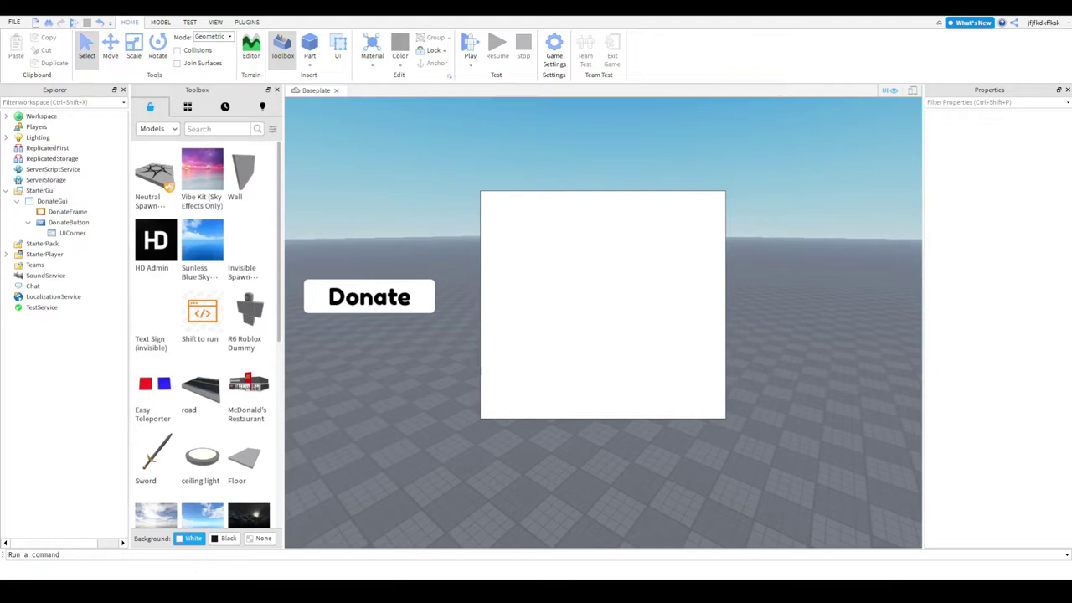
- Add a UICorner to DonateFrame to round its corners
{"action": "left_click", "coordinate": [67, 212]}
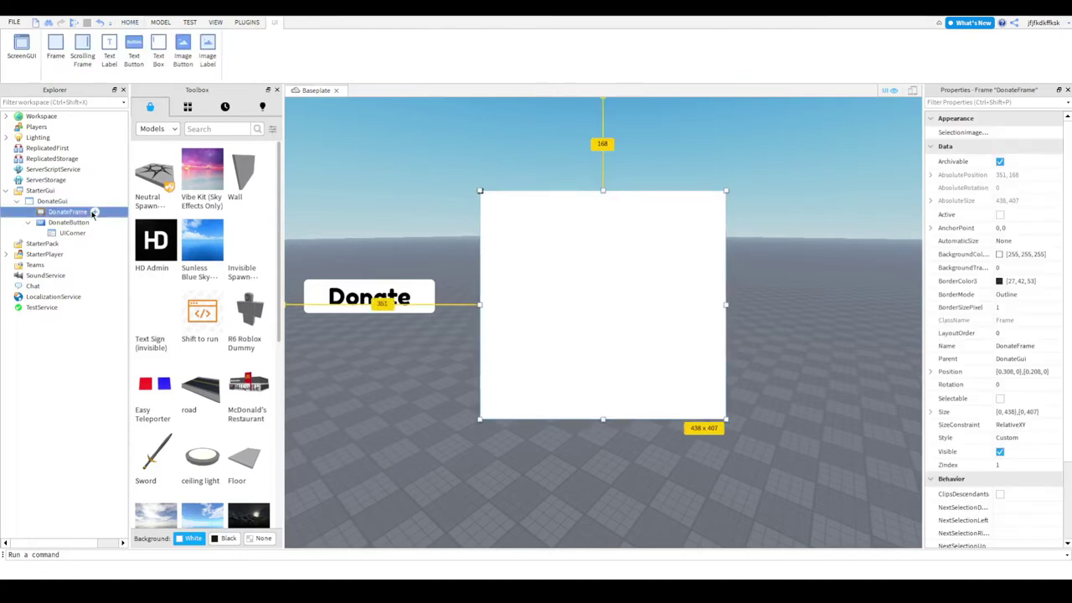
{"action": "key", "text": "ctrl+v"}
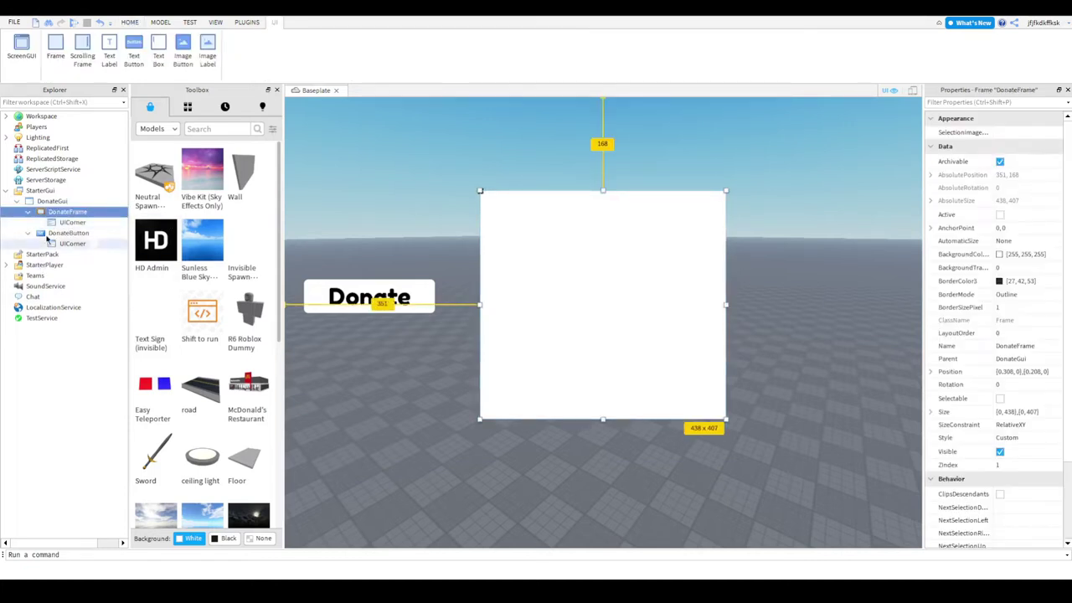
{"action": "left_click", "coordinate": [63, 222]}
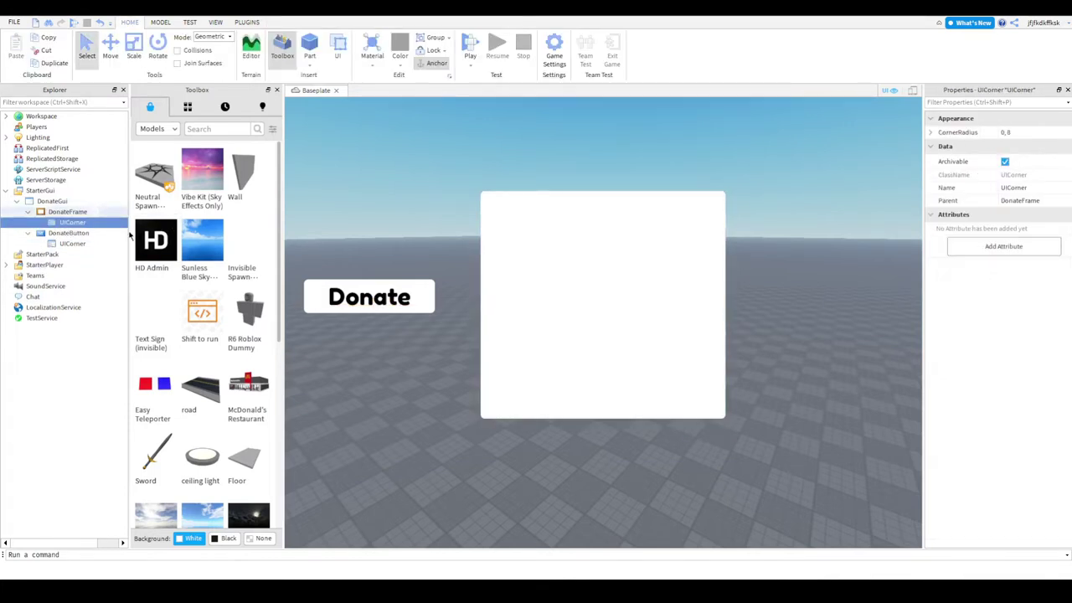
- Insert a TextButton into DonateFrame and select it
{"action": "left_click", "coordinate": [88, 215]}
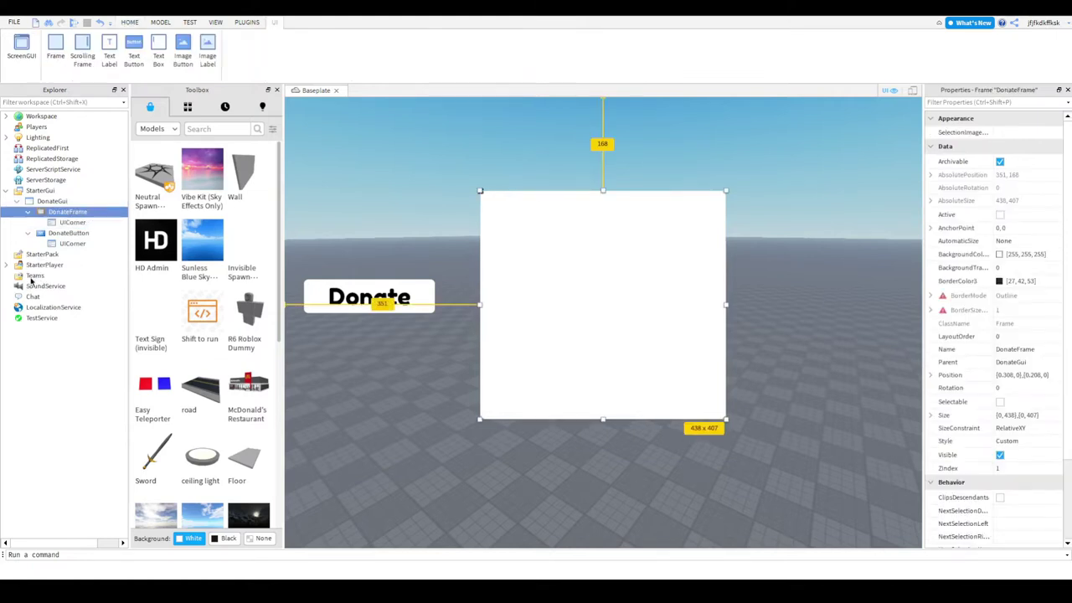
{"action": "key", "text": "ctrl+v"}
{"action": "left_click", "coordinate": [73, 233]}
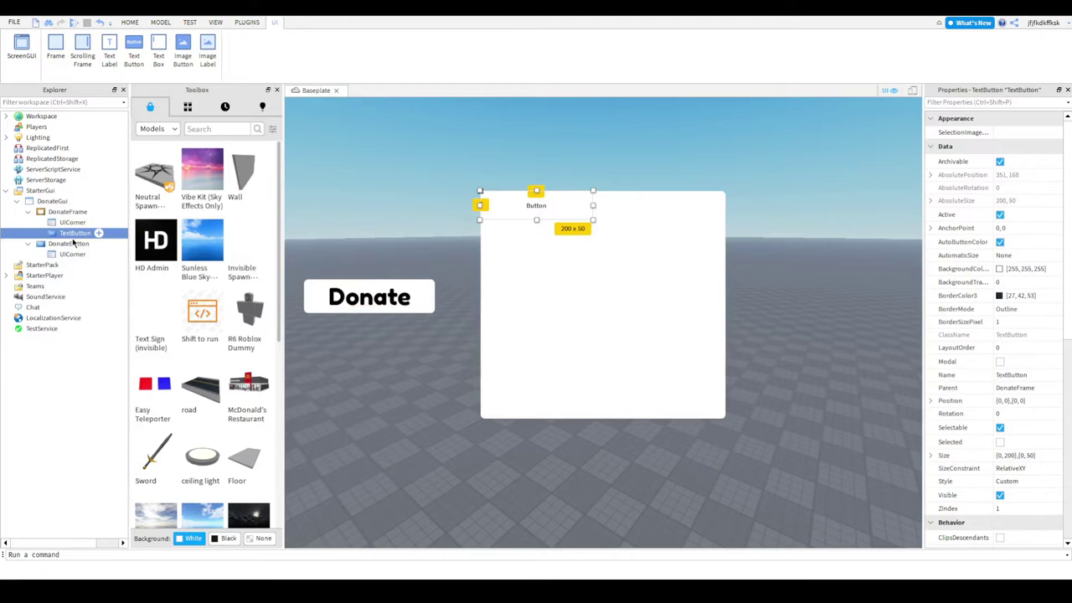
- Rename the TextButton in DonateFrame as 5
{"action": "scroll", "coordinate": [980, 385], "scroll_direction": "down", "scroll_amount": 5}
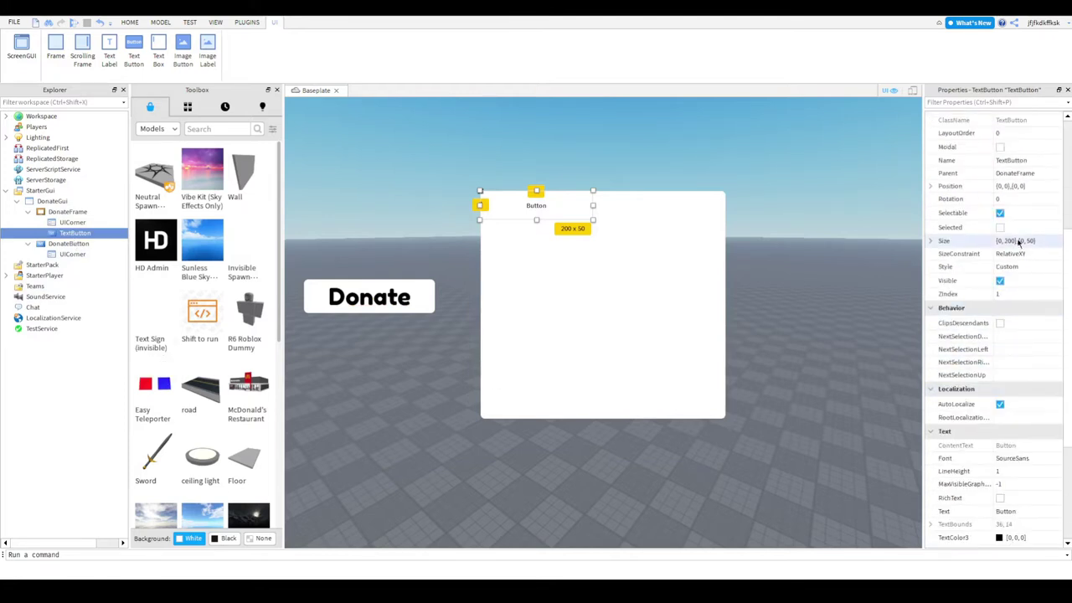
{"action": "left_click", "coordinate": [1023, 161]}
{"action": "type", "text": "S"}
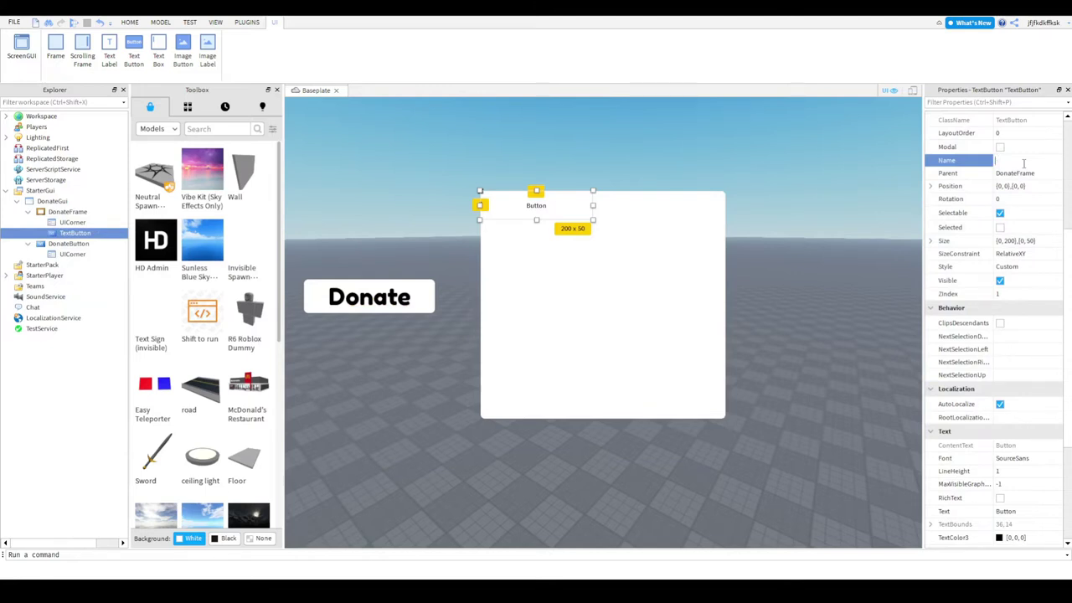
{"action": "key", "text": "Return"}
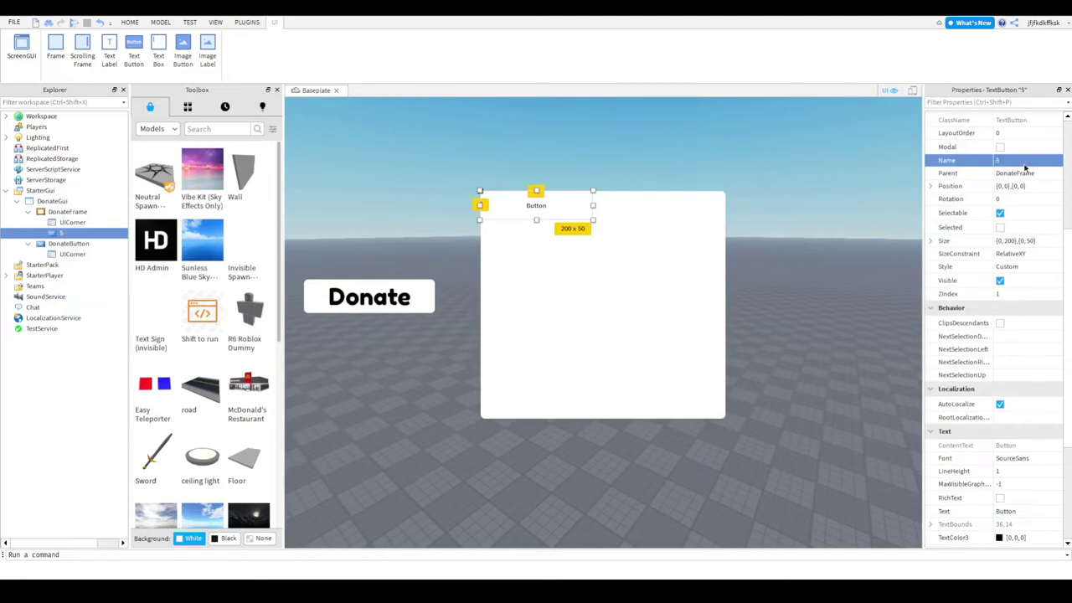
- Set the button's text to "5 R$" and place it at about (119, 53) inside DonateFrame
{"action": "scroll", "coordinate": [1009, 356], "scroll_direction": "down", "scroll_amount": 4}
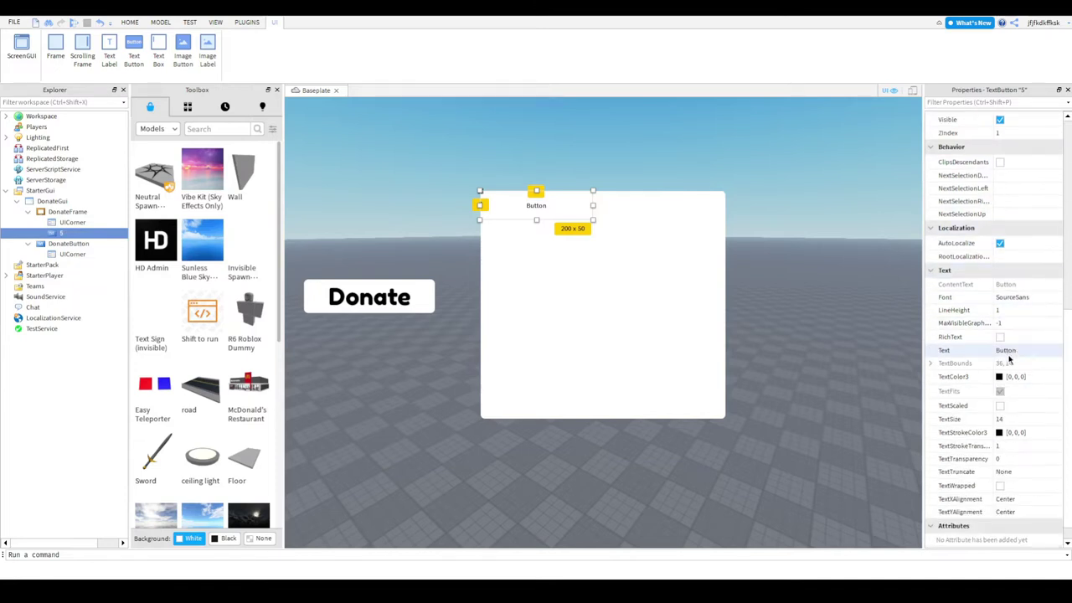
{"action": "left_click", "coordinate": [1009, 351]}
{"action": "type", "text": "S"}
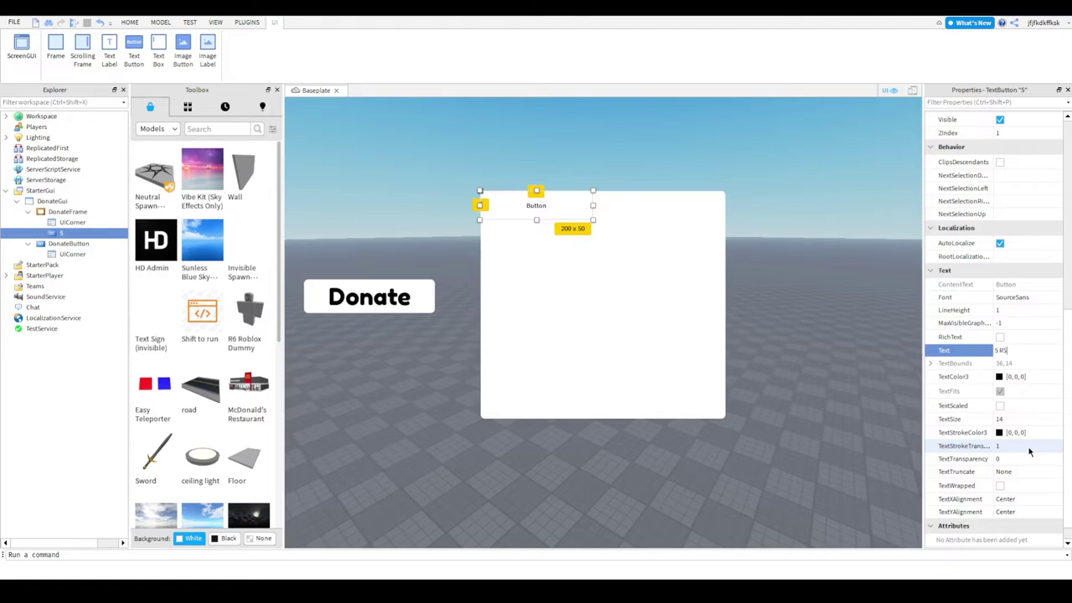
{"action": "key", "text": "Return"}
{"action": "left_click_drag", "start_coordinate": [540, 209], "coordinate": [612, 236]}
- Set the 5 R$ button's font to FredokaOne and its text size to 50
{"action": "scroll", "coordinate": [1044, 346], "scroll_direction": "up", "scroll_amount": 1}
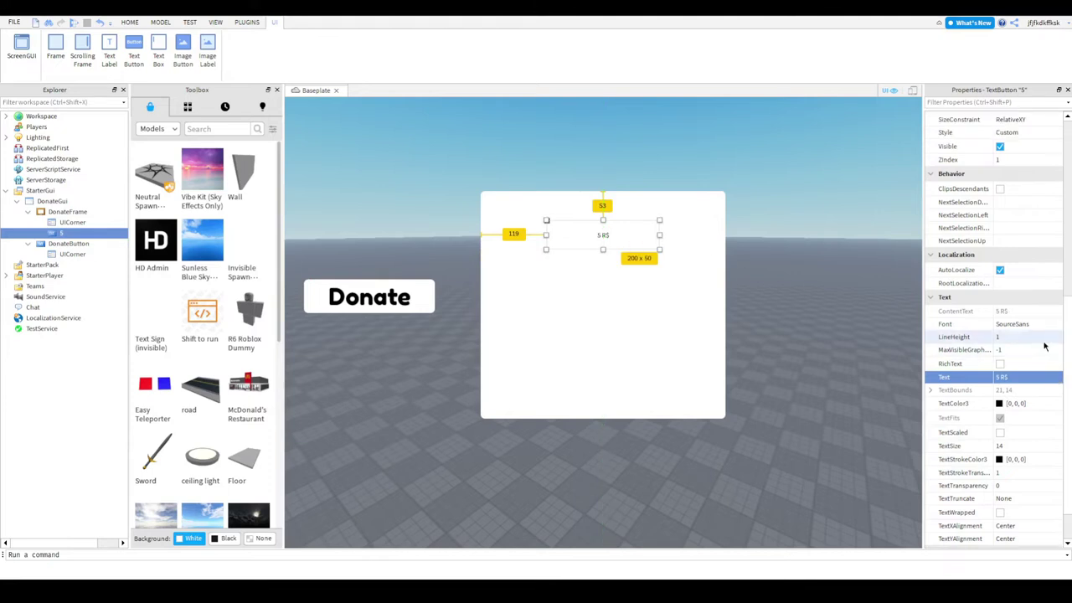
{"action": "left_click", "coordinate": [1055, 328]}
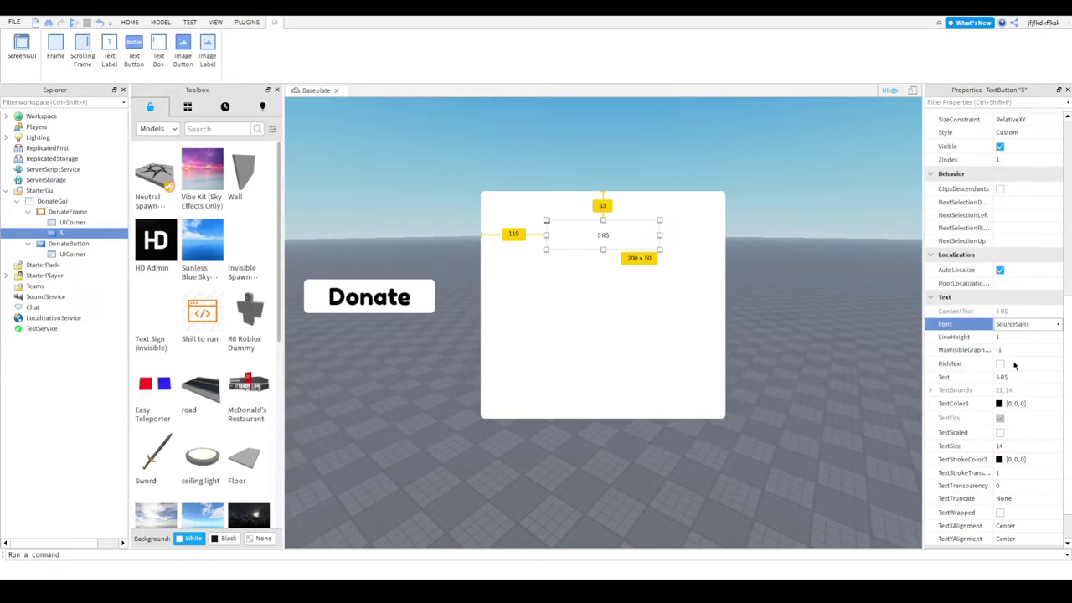
{"action": "left_click", "coordinate": [1004, 447]}
{"action": "type", "text": "50"}
{"action": "key", "text": "Return"}
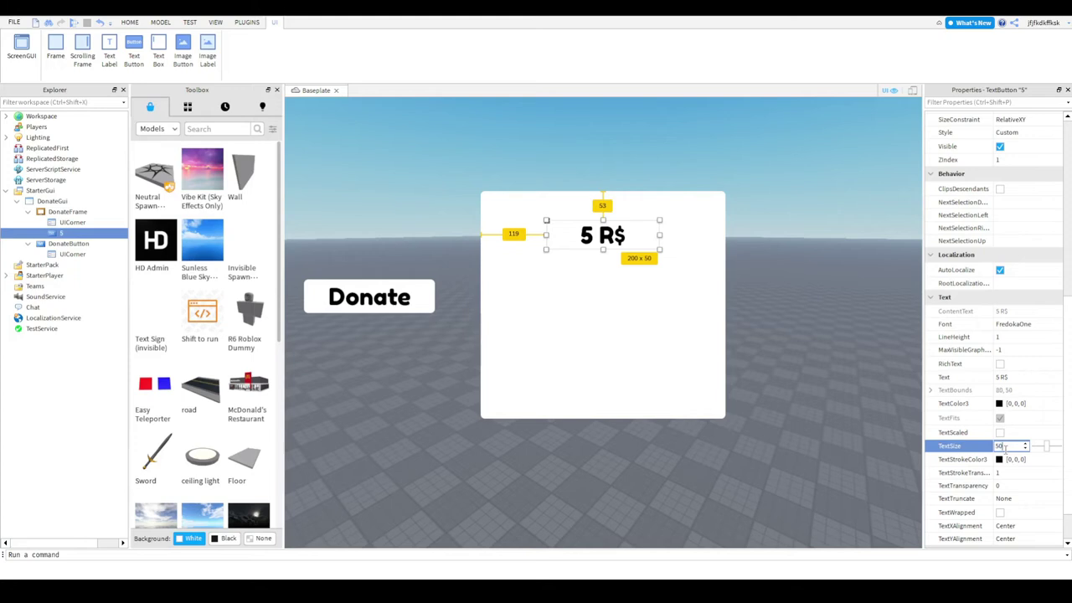
- Set the 5 R$ button's background colour to green (0, 255, 0)
{"action": "scroll", "coordinate": [1009, 402], "scroll_direction": "up", "scroll_amount": 10}
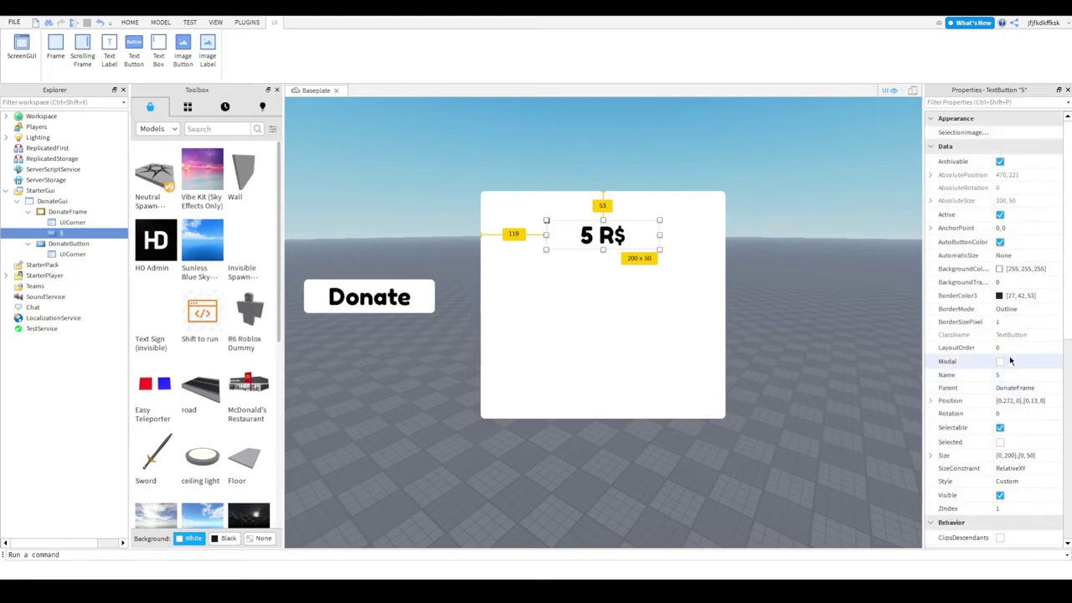
{"action": "left_click", "coordinate": [933, 269]}
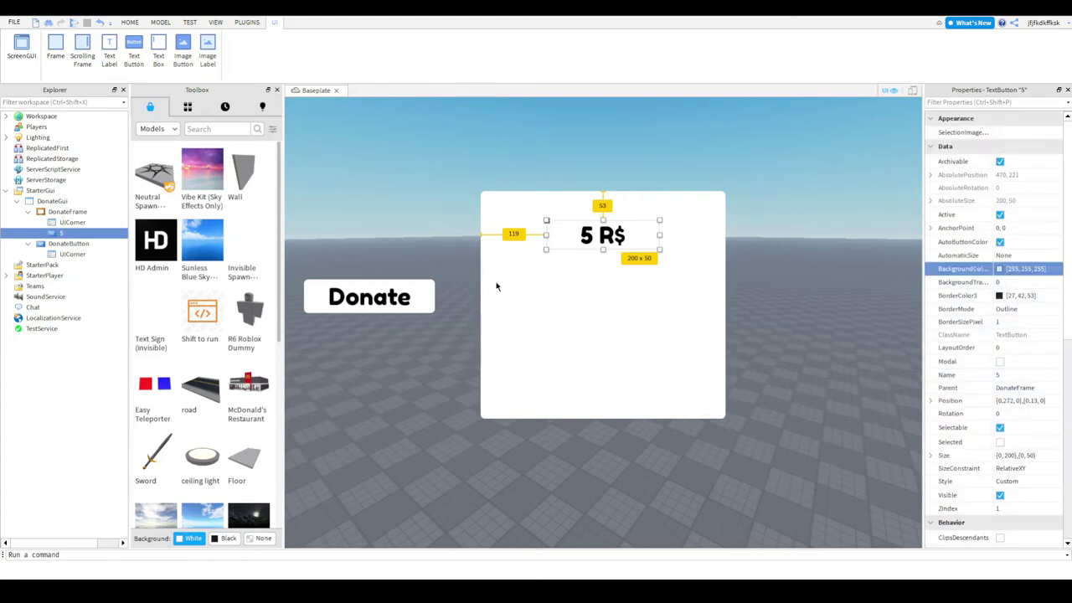
{"action": "type", "text": "0,255,0"}
{"action": "key", "text": "Return"}
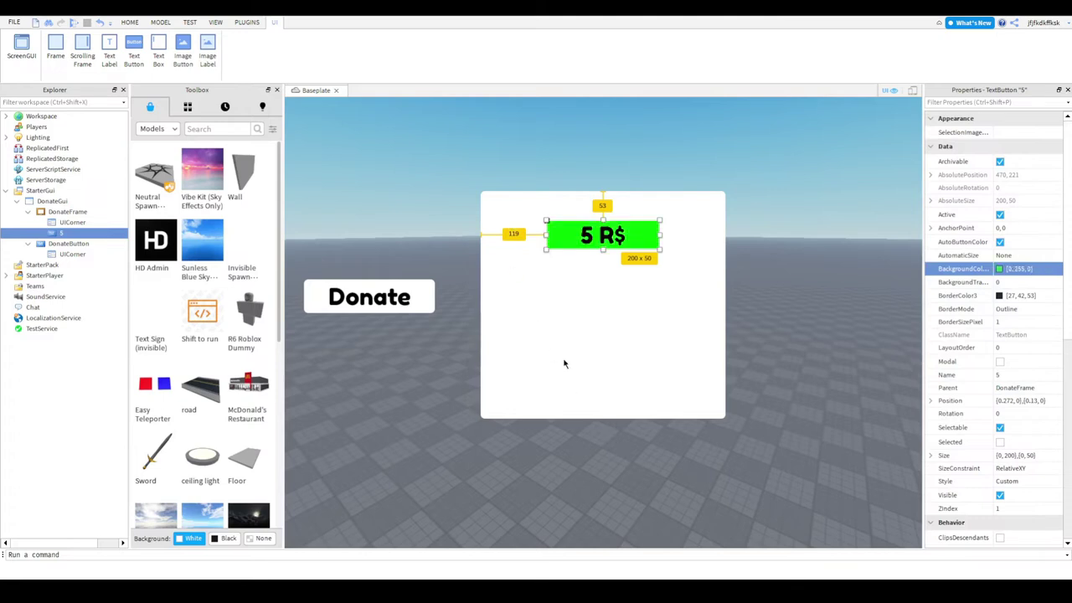
{"action": "key", "text": "ctrl+v"}
{"action": "key", "text": "Return"}
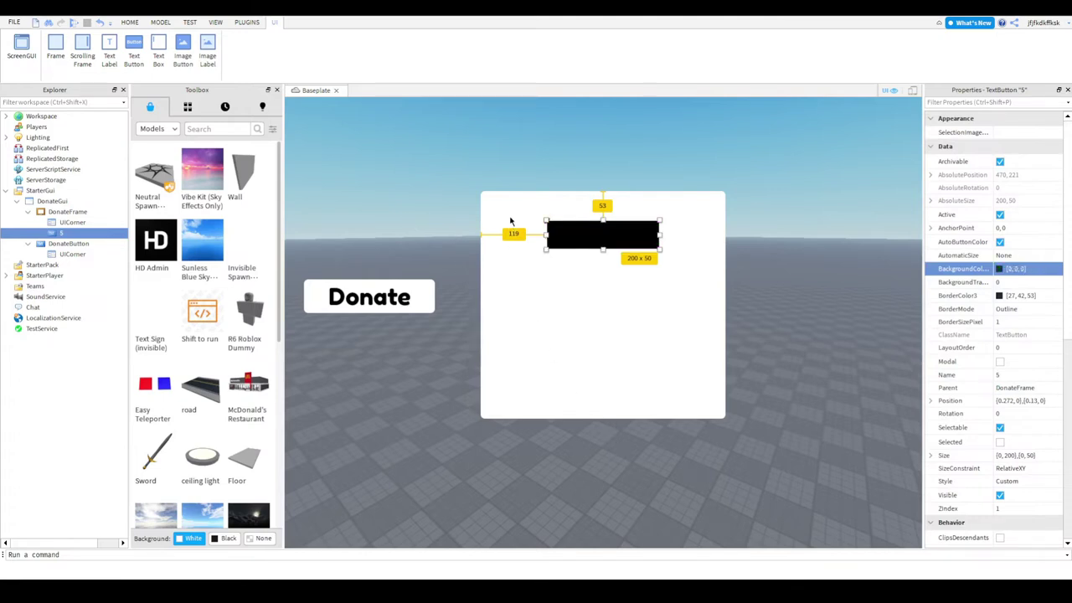
{"action": "key", "text": "ctrl+z"}
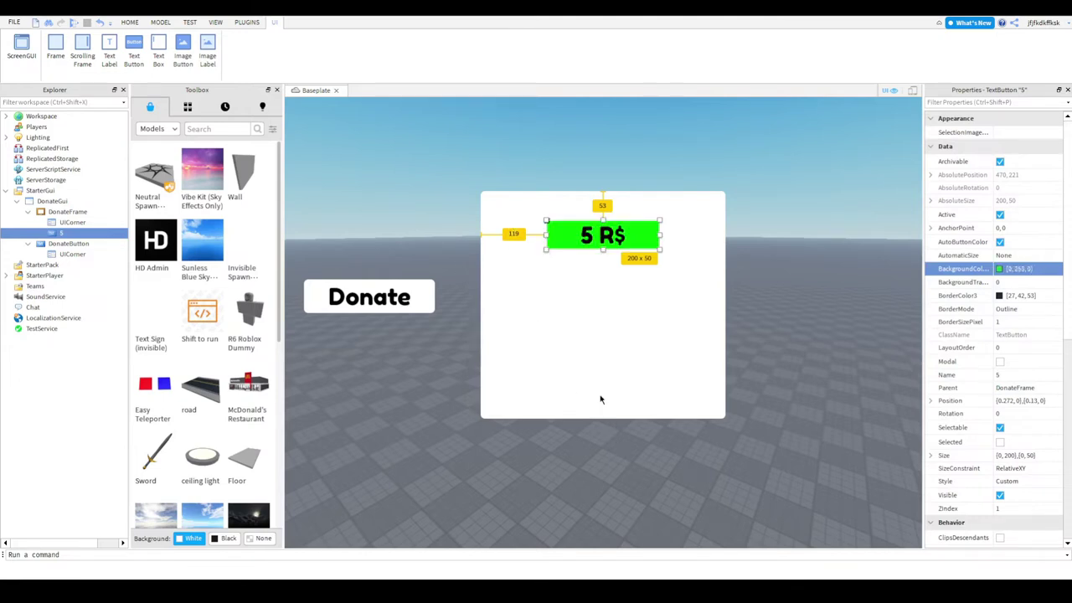
- Move the green 5 R$ button up to about (119, 38) inside DonateFrame and deselect it
{"action": "left_click_drag", "start_coordinate": [605, 241], "coordinate": [605, 229]}
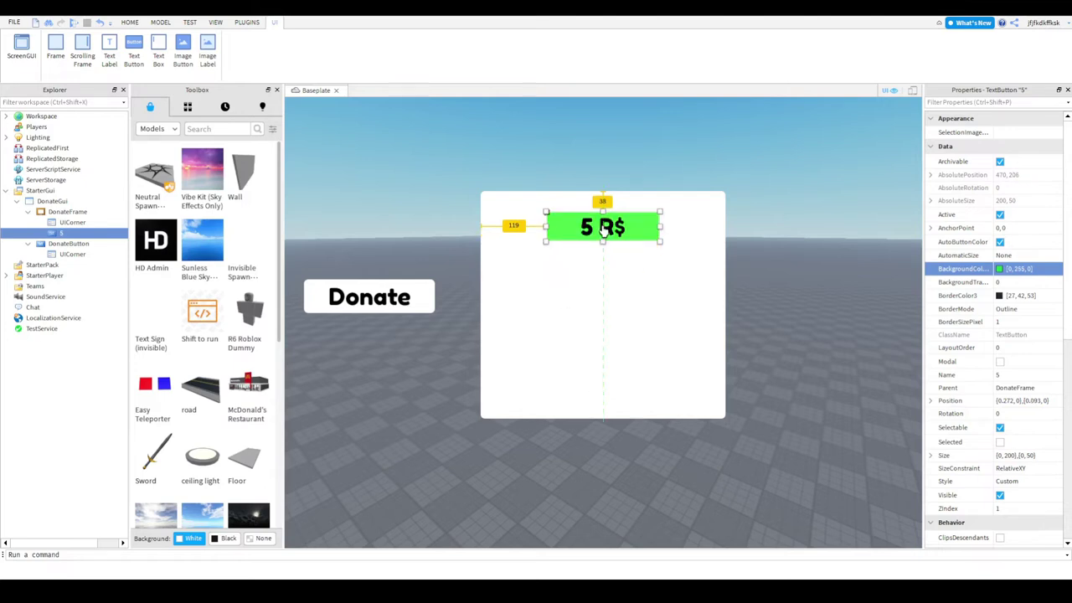
{"action": "left_click", "coordinate": [444, 229]}
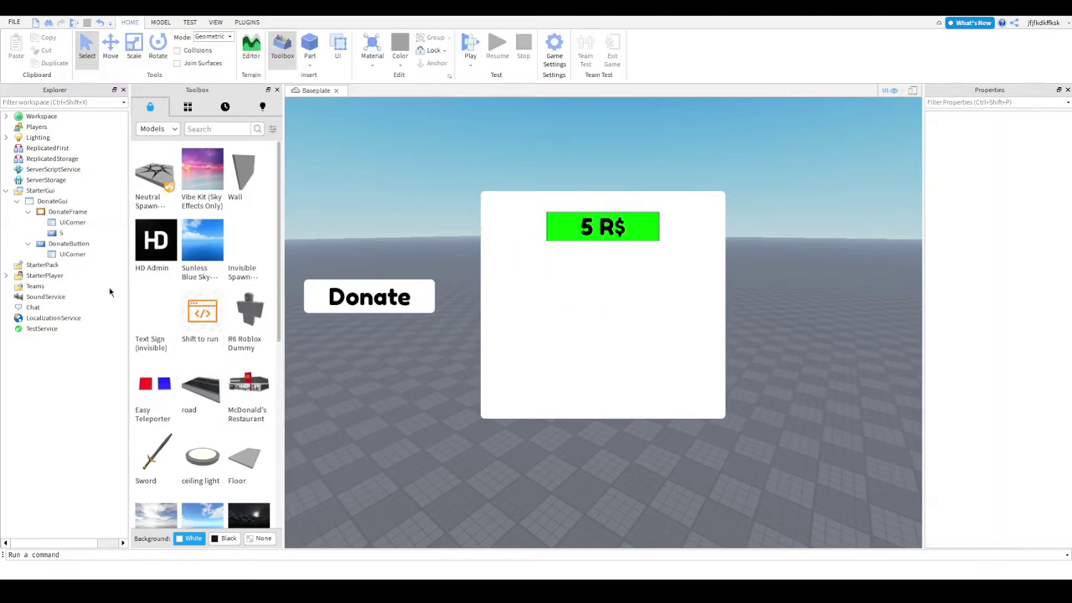
- Add a LocalScript to button 5 and replace its default code with one that prompts the DevproductId product purchase on click
{"action": "left_click", "coordinate": [70, 234]}
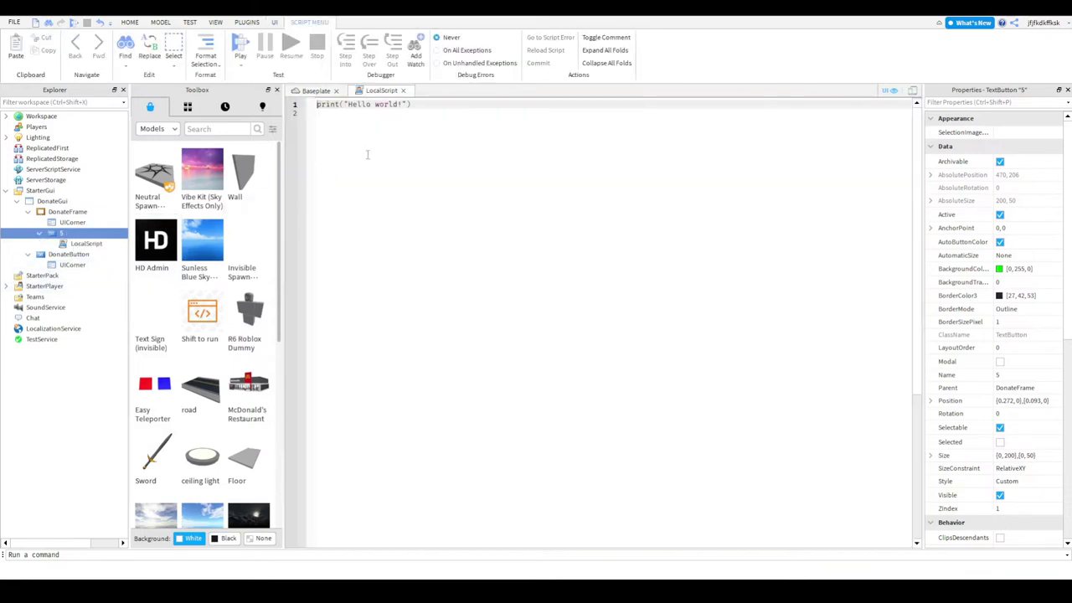
{"action": "left_click_drag", "start_coordinate": [432, 101], "coordinate": [317, 104]}
{"action": "left_click", "coordinate": [415, 103]}
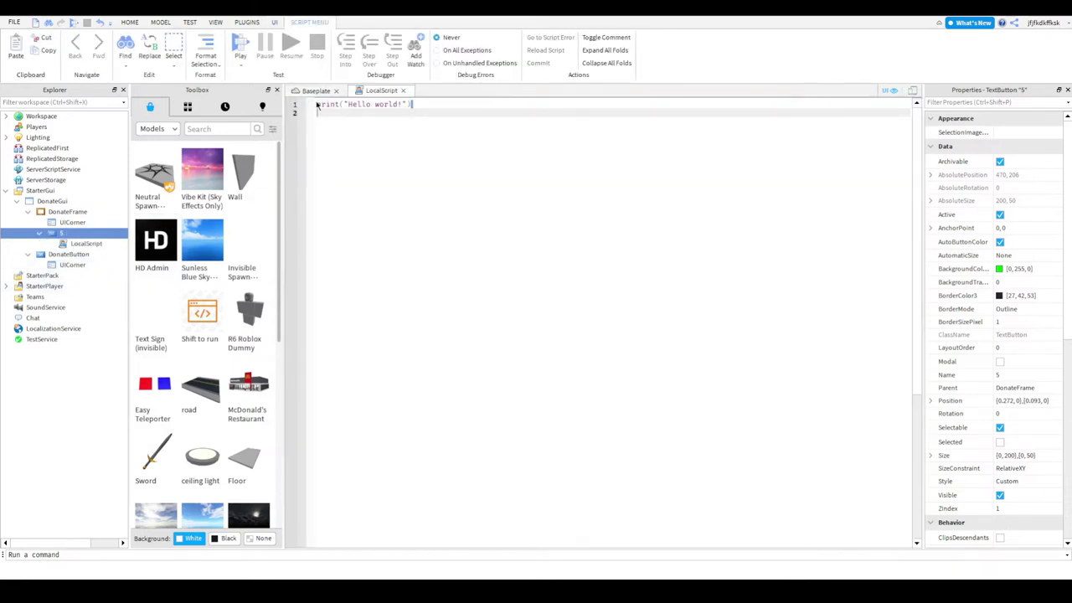
{"action": "triple_click", "coordinate": [424, 108]}
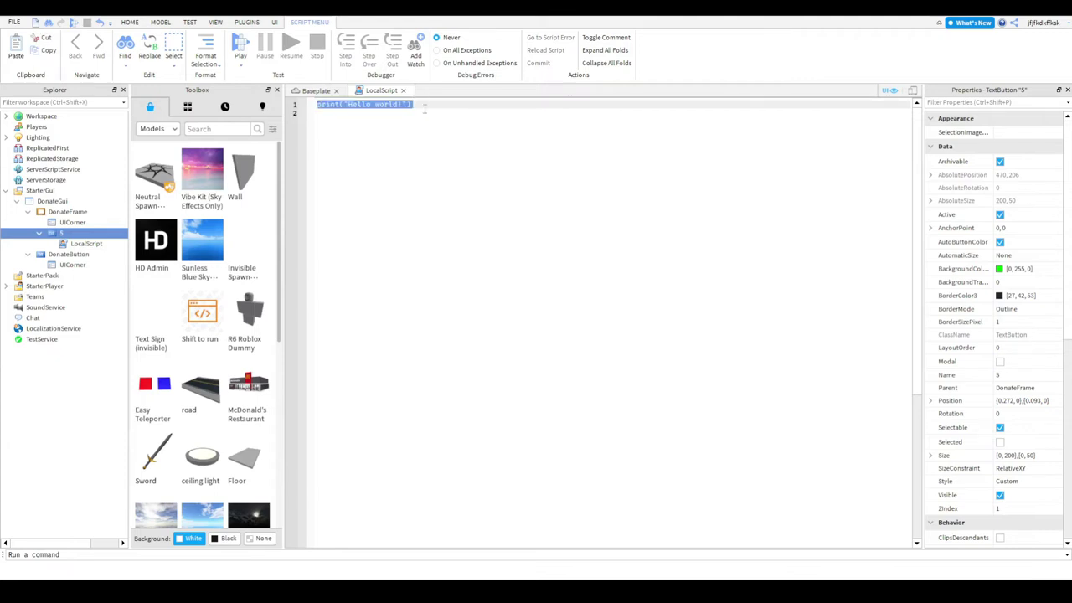
{"action": "type", "text": "local Player = game.Players.LocalPlayer local MarketPlaceService = game:GetService(\"MarketplaceService\")  local DevproductId = script.Parent.DevproductId.Value local PurchaseButton = script.Parent  PurchaseButton.MouseButton1Click:Connect(function() \tMarketPlaceService:PromptProductPurchase(Player, DevproductId) end)"}
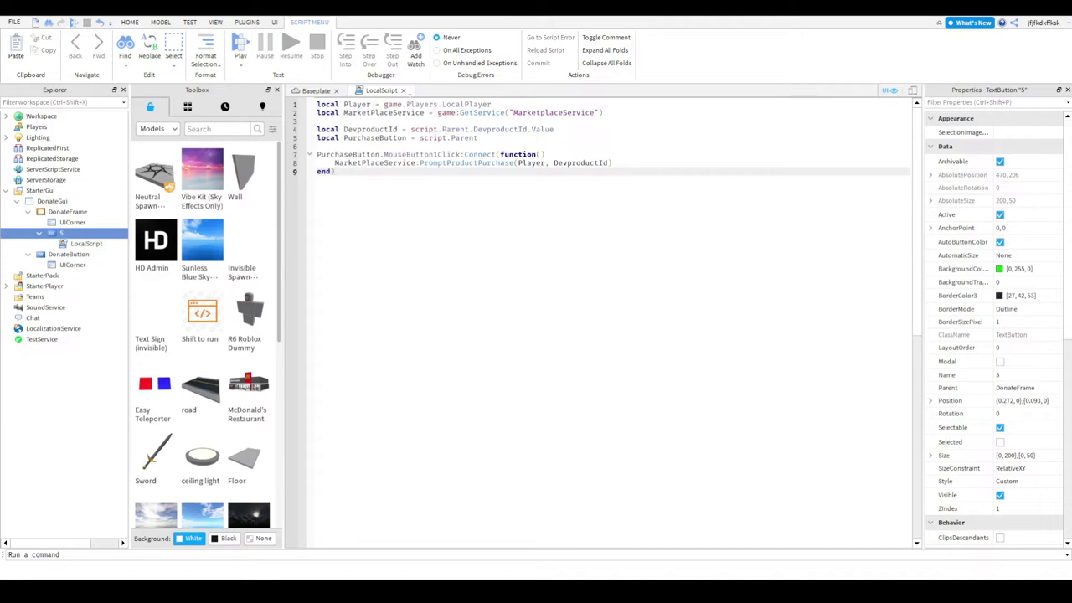
{"action": "left_click", "coordinate": [402, 90]}
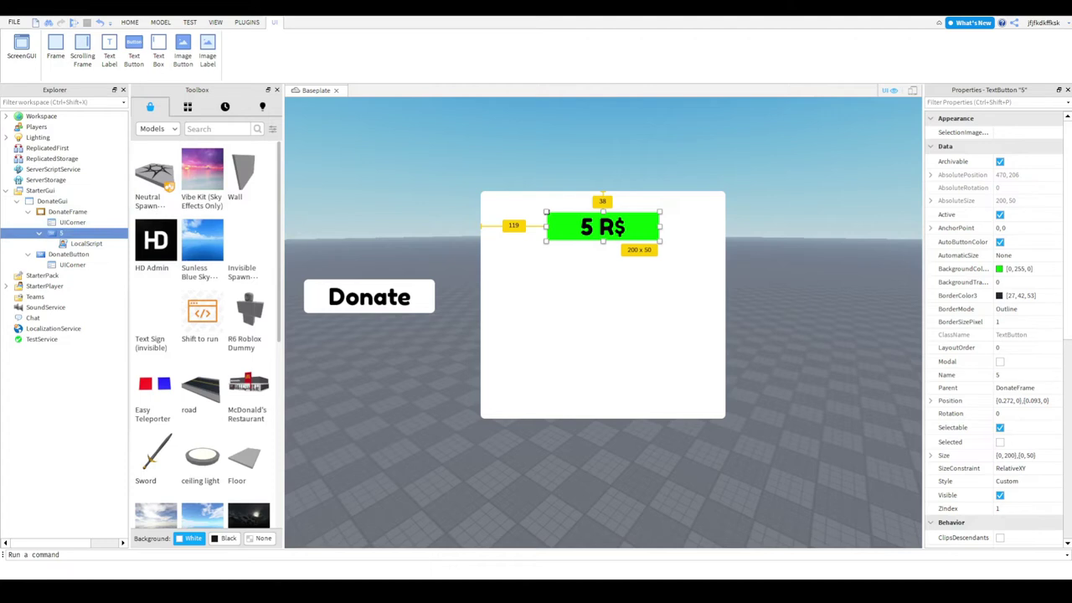
- Insert a NumberValue into button 5 and select it
{"action": "mouse_move", "coordinate": [69, 237]}
{"action": "mouse_move", "coordinate": [148, 319]}
{"action": "key", "text": "ctrl+v"}
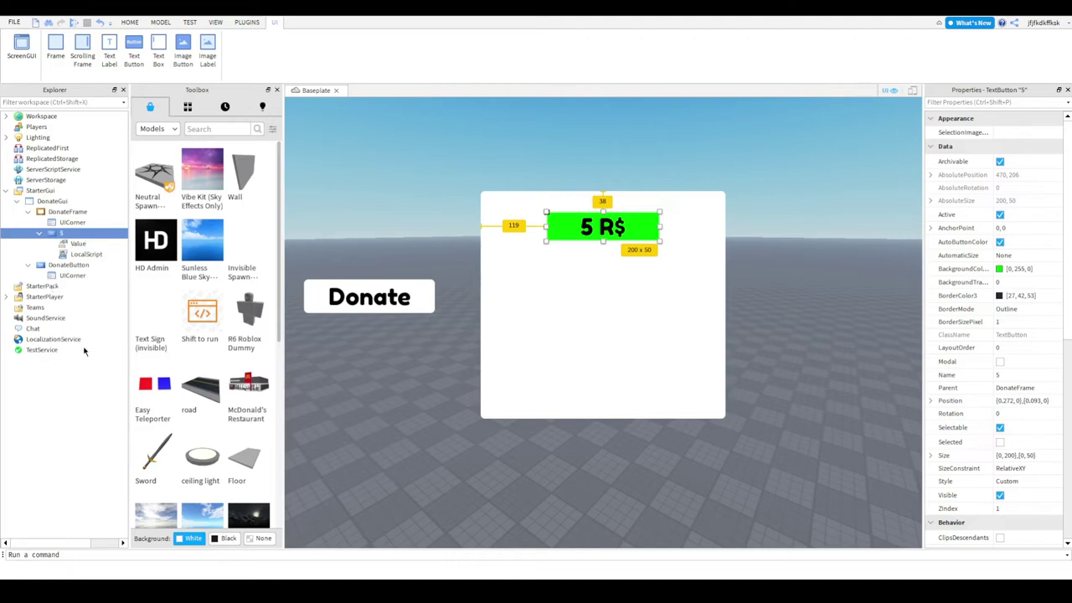
{"action": "left_click", "coordinate": [62, 247]}
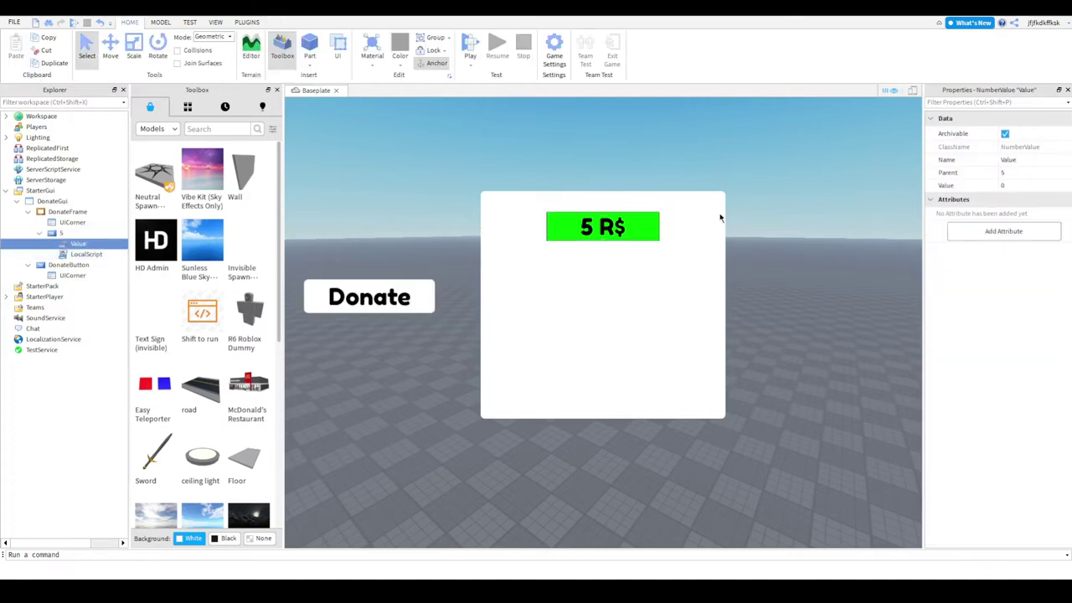
{"action": "left_click", "coordinate": [1009, 159]}
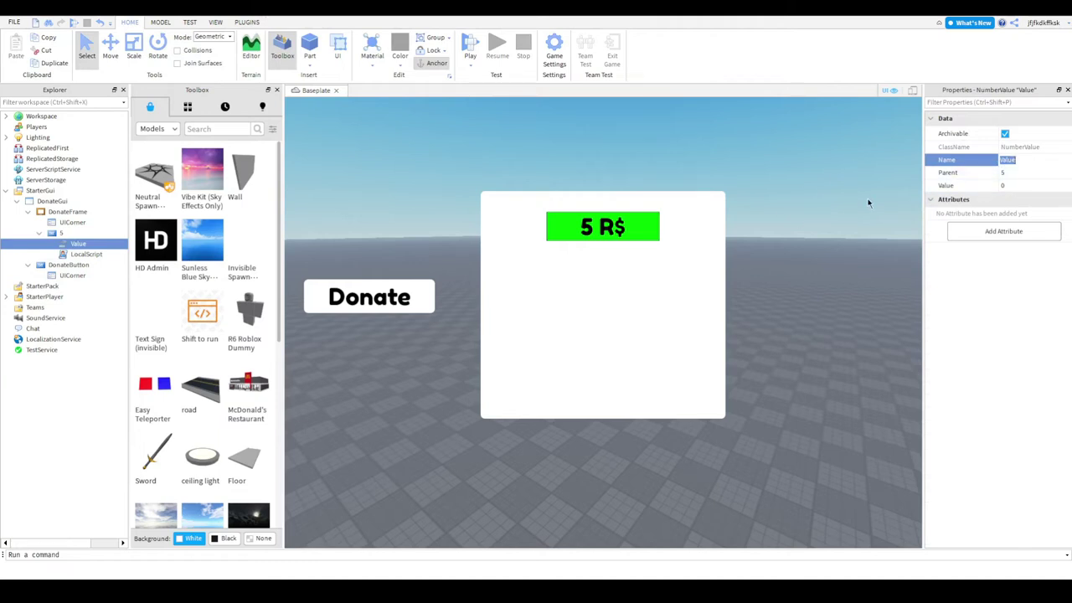
{"action": "left_click", "coordinate": [1005, 186]}
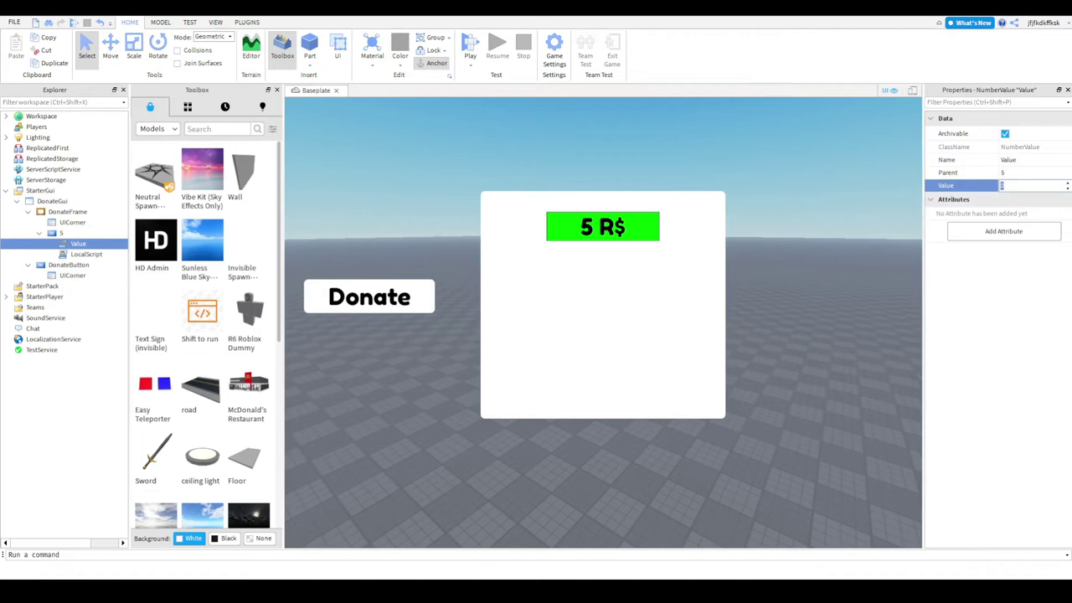
{"action": "key", "text": "Return"}
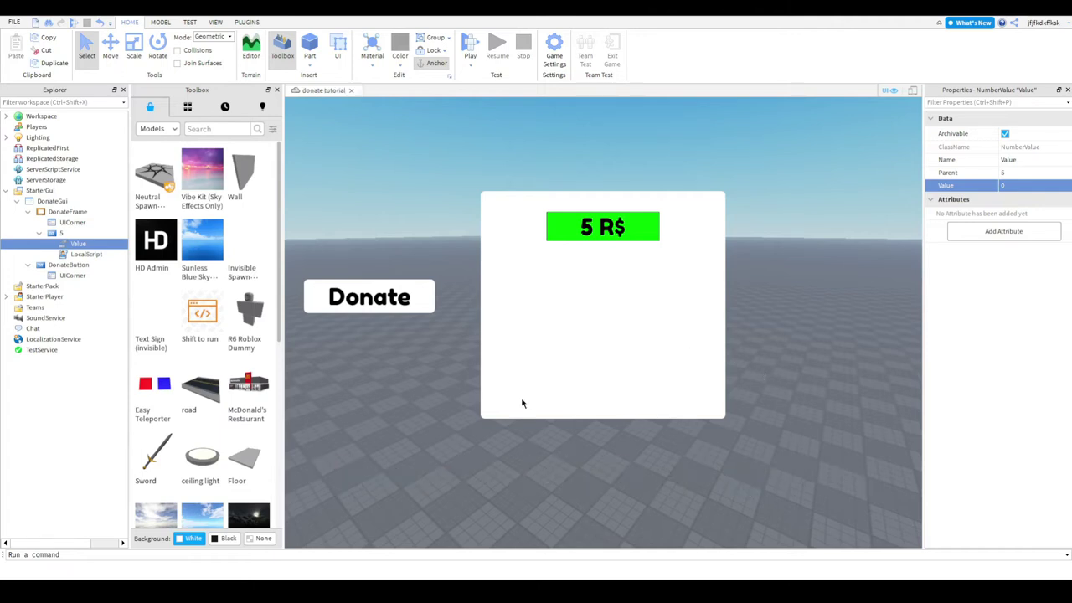
{"action": "left_click", "coordinate": [556, 57]}
{"action": "left_click", "coordinate": [554, 52]}
{"action": "left_click", "coordinate": [1010, 188]}
{"action": "key", "text": "ctrl+v"}
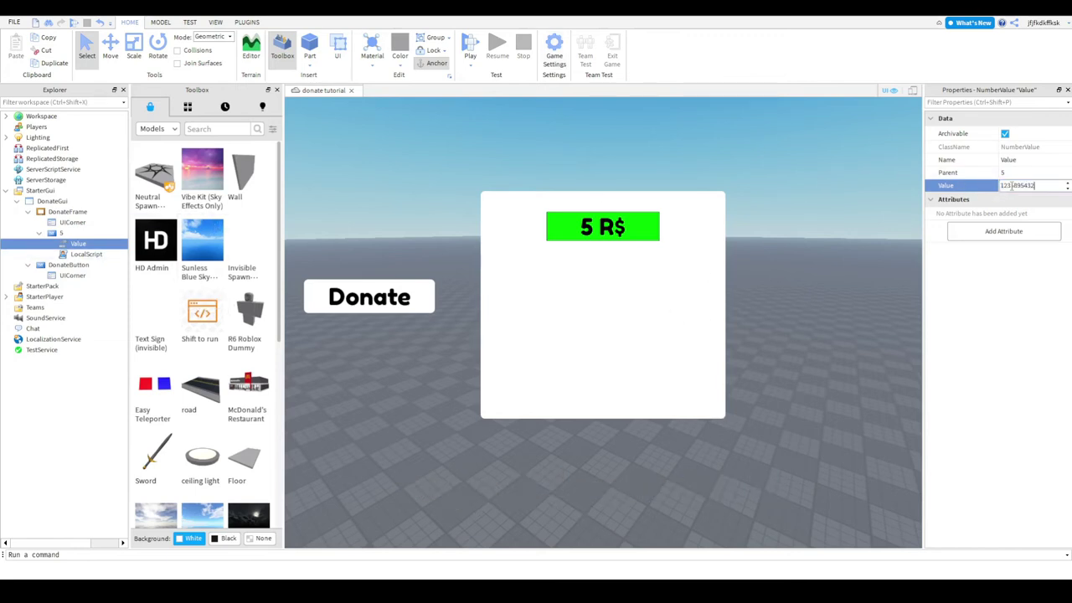
{"action": "key", "text": "Return"}
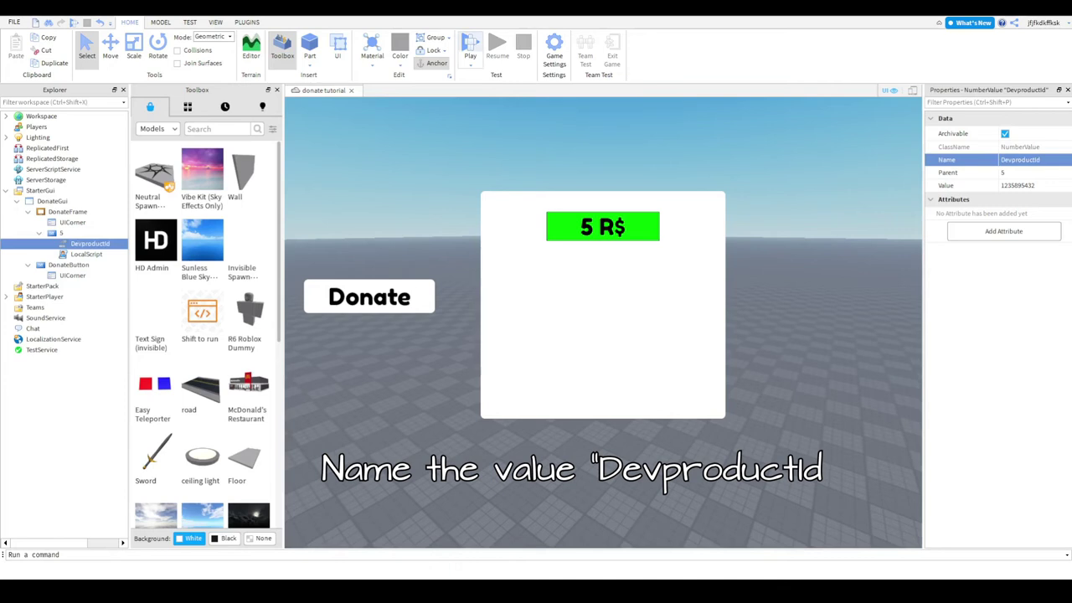
- Playtest the game, make a test purchase of 5 Robux with the 5 R$ button, and stop the test
{"action": "left_click", "coordinate": [470, 48]}
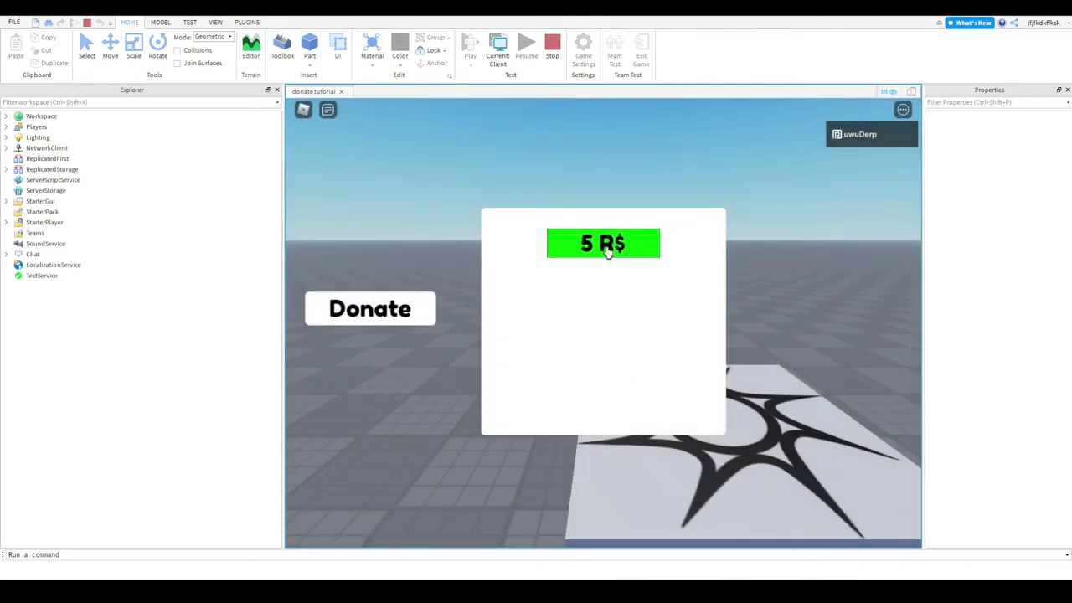
{"action": "left_click", "coordinate": [608, 252]}
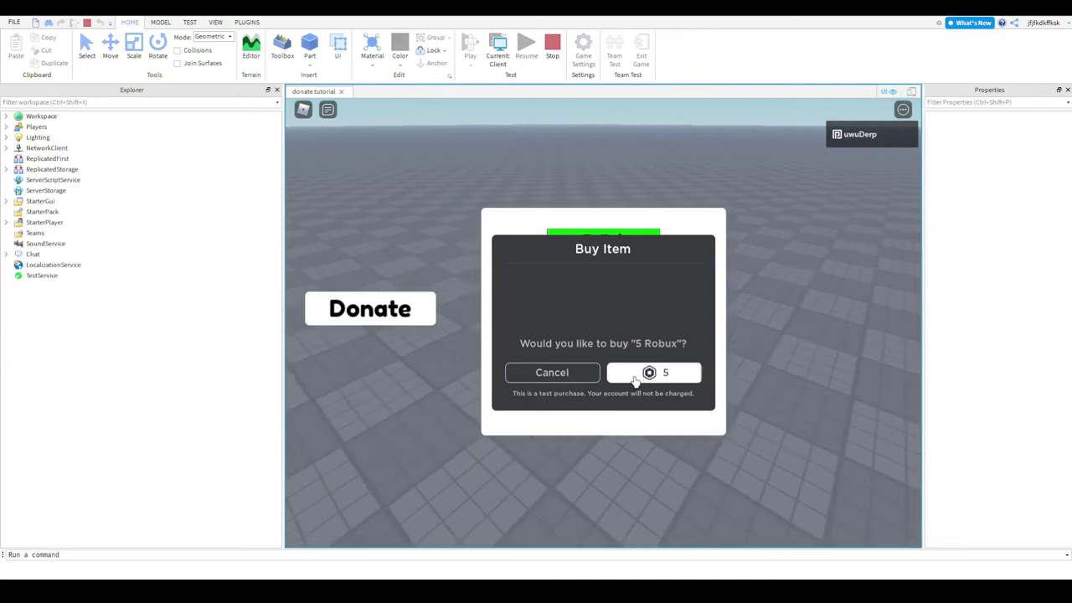
{"action": "left_click", "coordinate": [635, 377]}
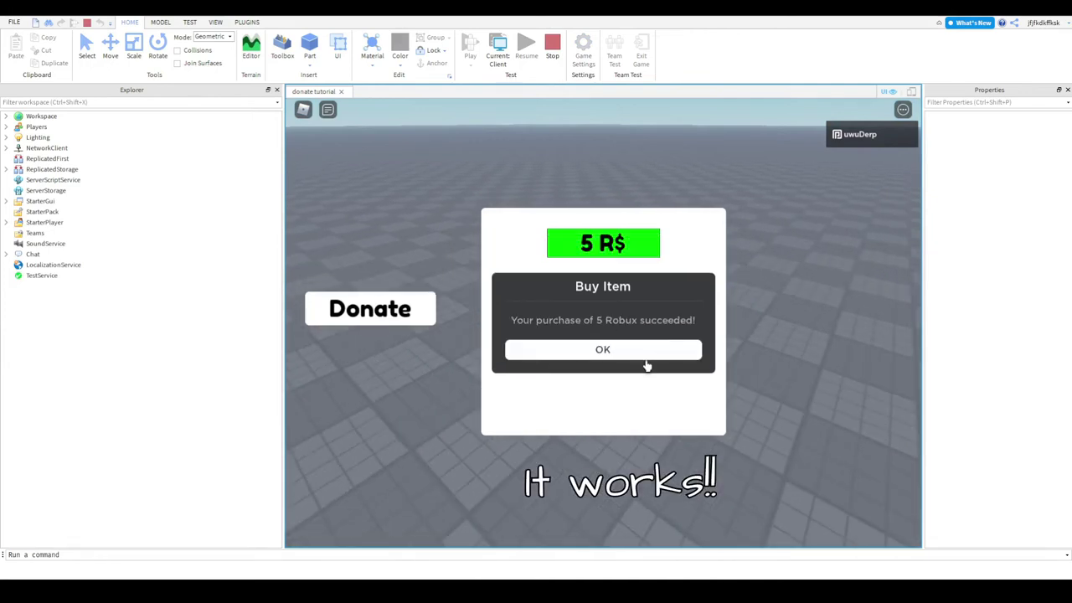
{"action": "left_click", "coordinate": [645, 352]}
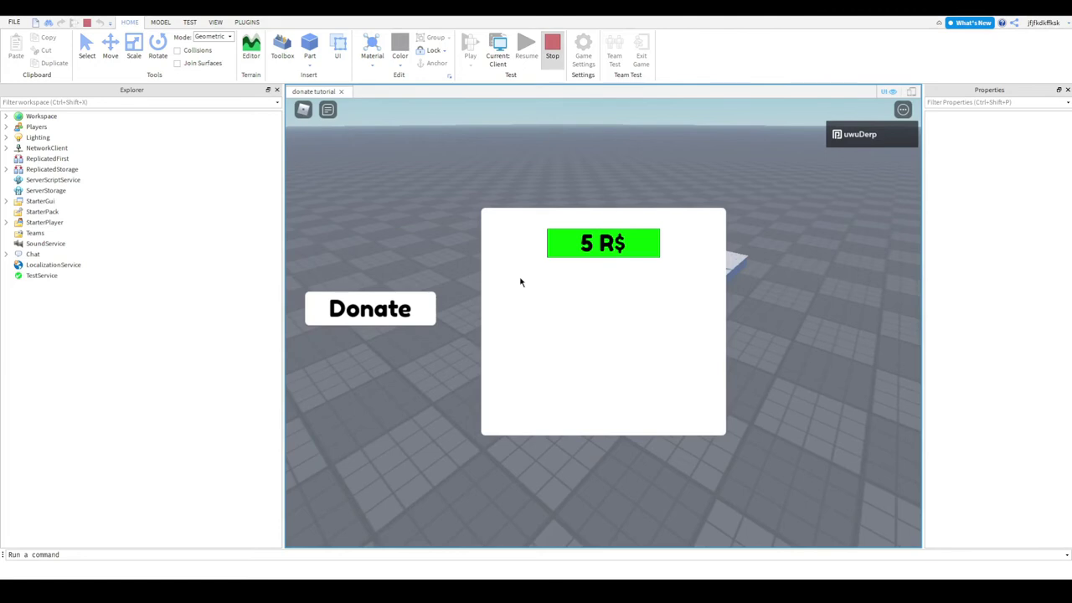
{"action": "key", "text": "shift+F5"}
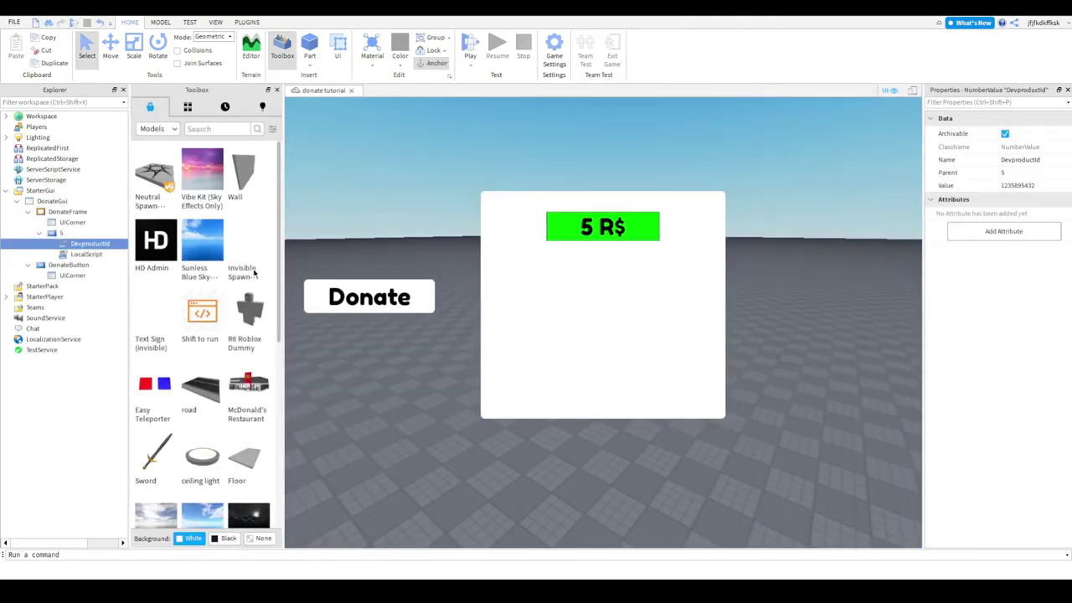
- Duplicate the 5 R$ button inside DonateFrame and place the copy just below the original
{"action": "left_click", "coordinate": [61, 234]}
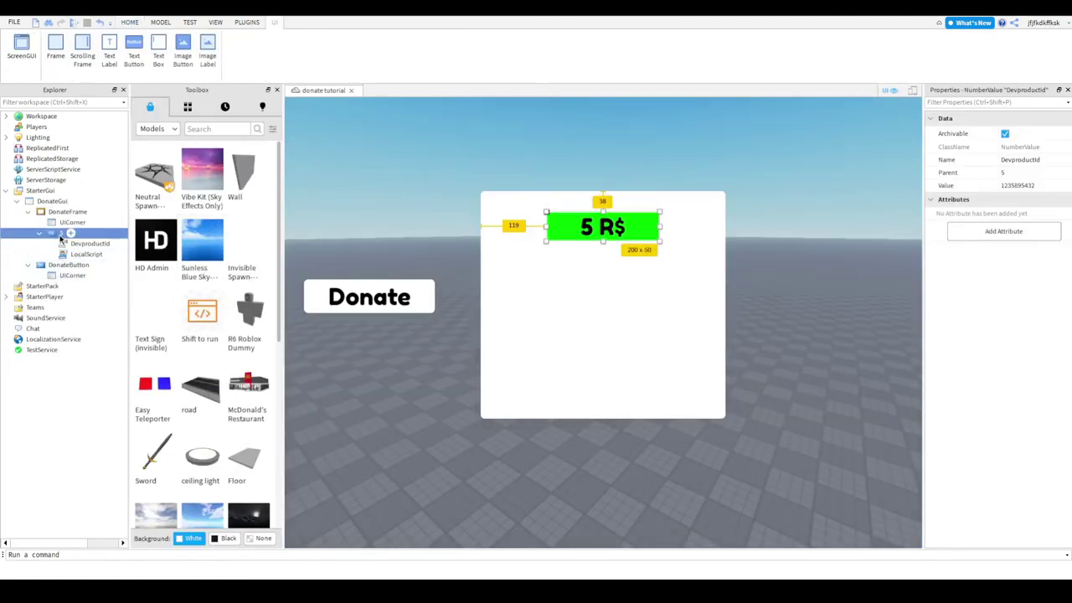
{"action": "left_click", "coordinate": [67, 212]}
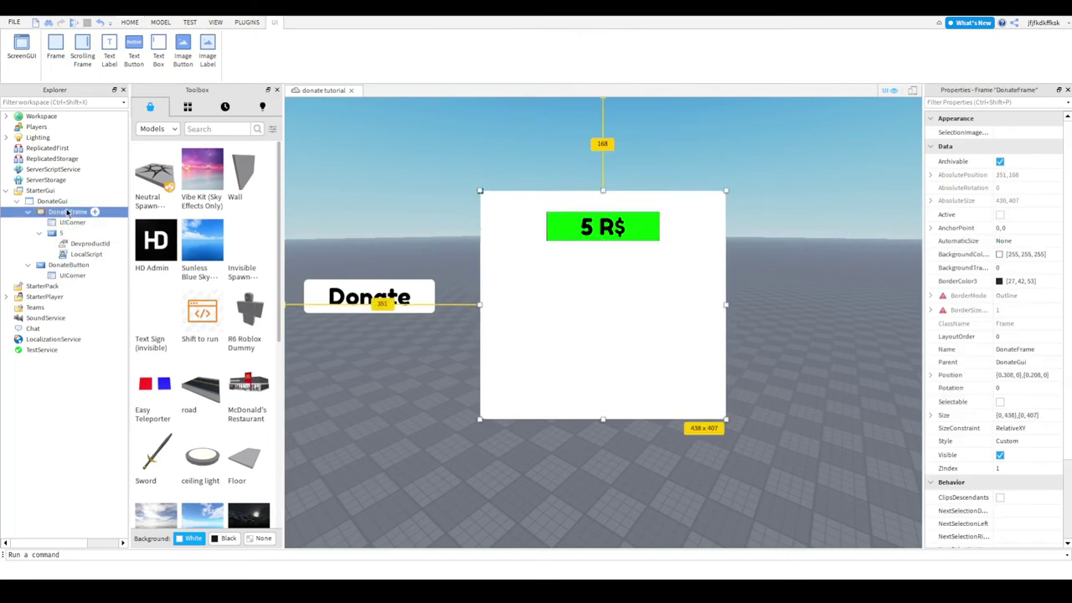
{"action": "left_click", "coordinate": [60, 235]}
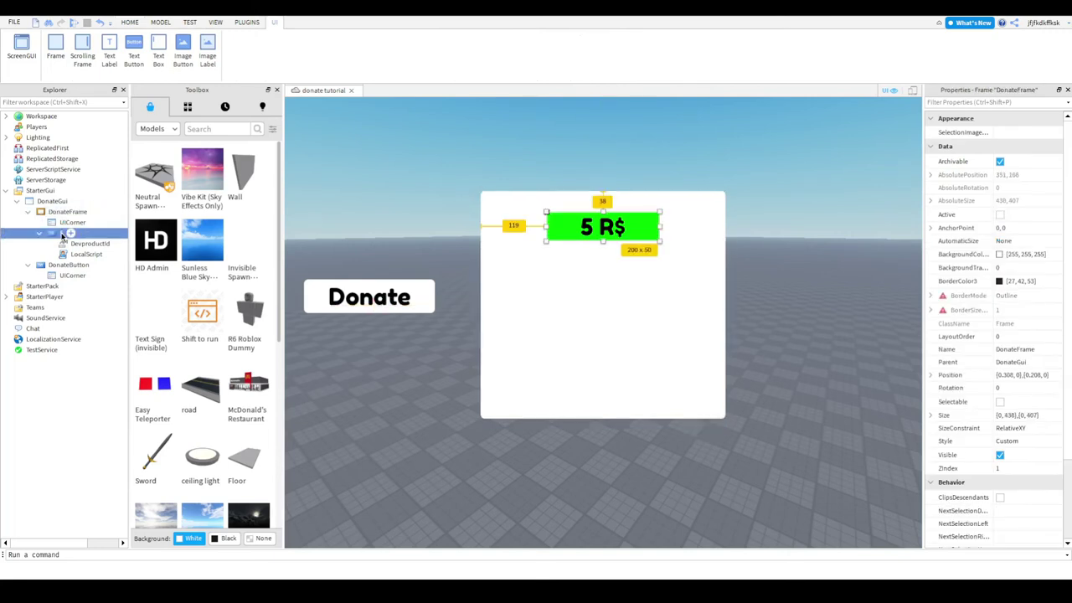
{"action": "key", "text": "ctrl+d"}
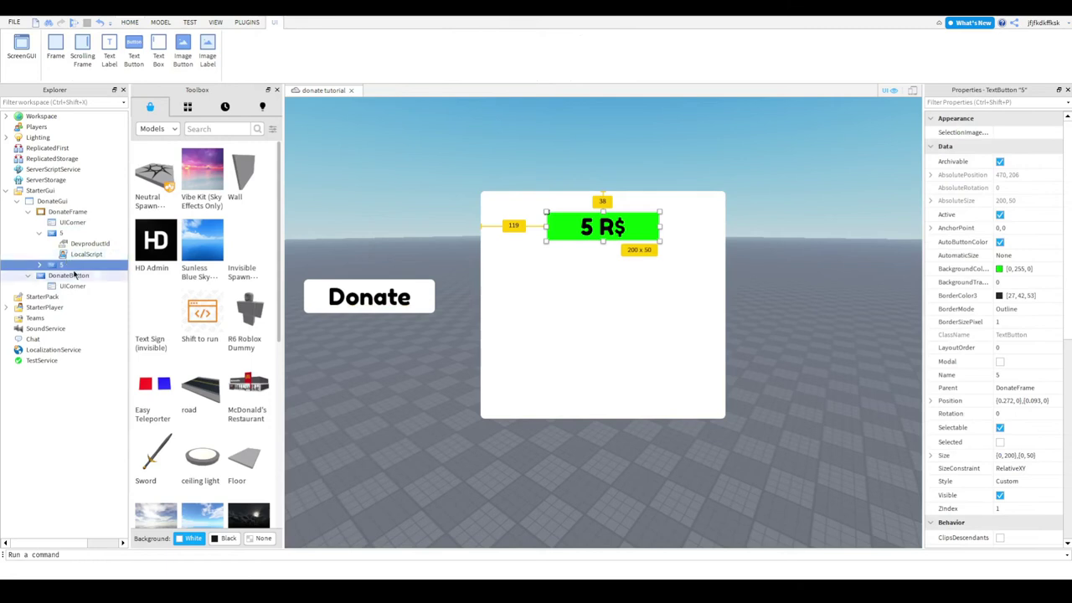
{"action": "scroll", "coordinate": [1068, 374], "scroll_direction": "down", "scroll_amount": 3}
{"action": "scroll", "coordinate": [1068, 375], "scroll_direction": "down", "scroll_amount": 5}
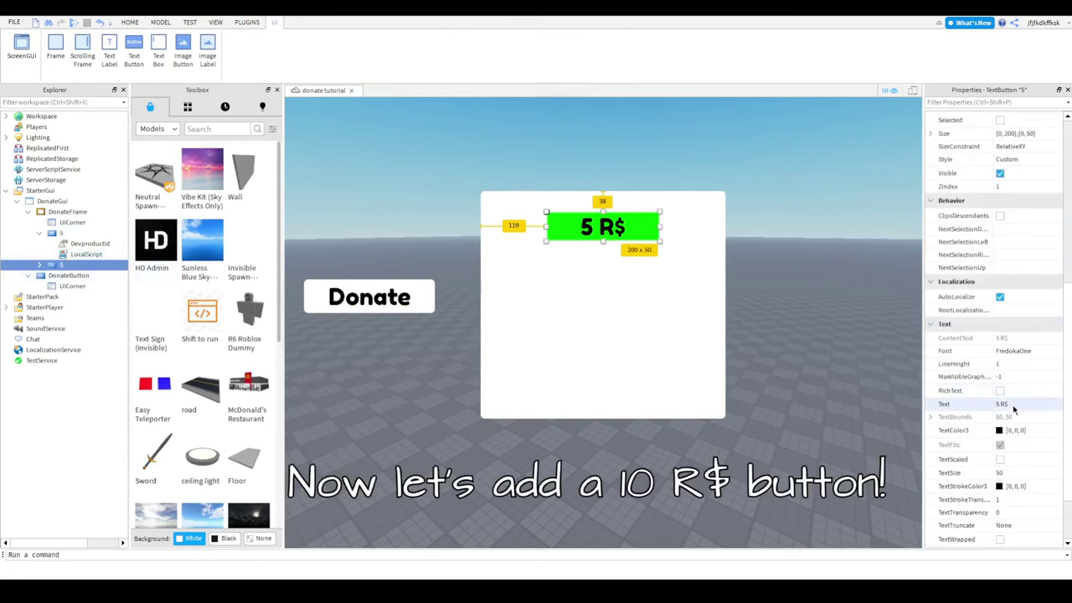
{"action": "scroll", "coordinate": [1013, 411], "scroll_direction": "up", "scroll_amount": 1}
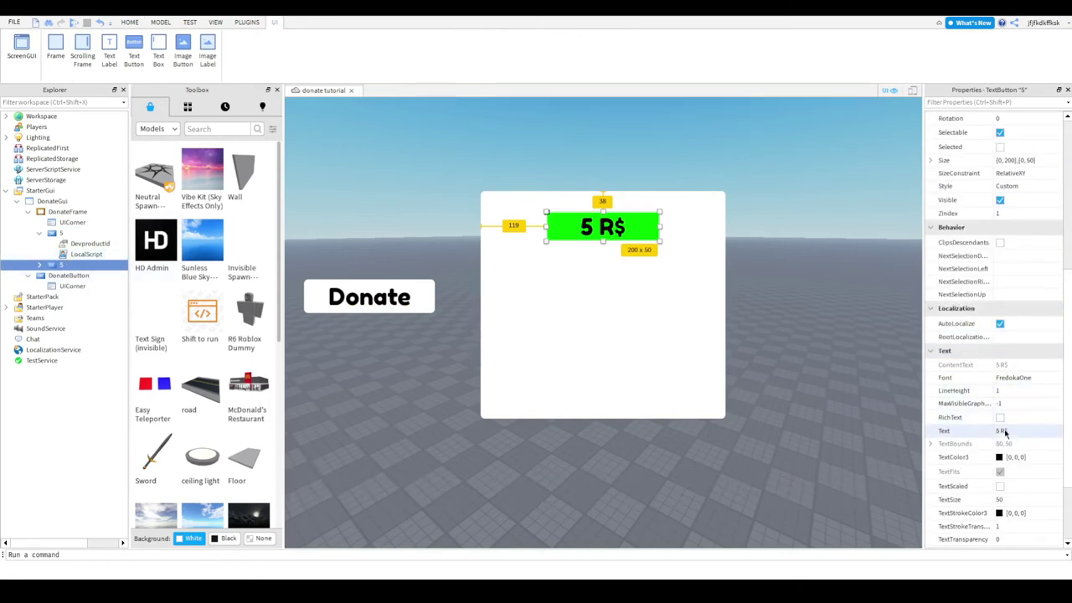
{"action": "left_click_drag", "start_coordinate": [603, 228], "coordinate": [604, 279]}
- Change the duplicated button's text to "10 R$"
{"action": "left_click", "coordinate": [1005, 430]}
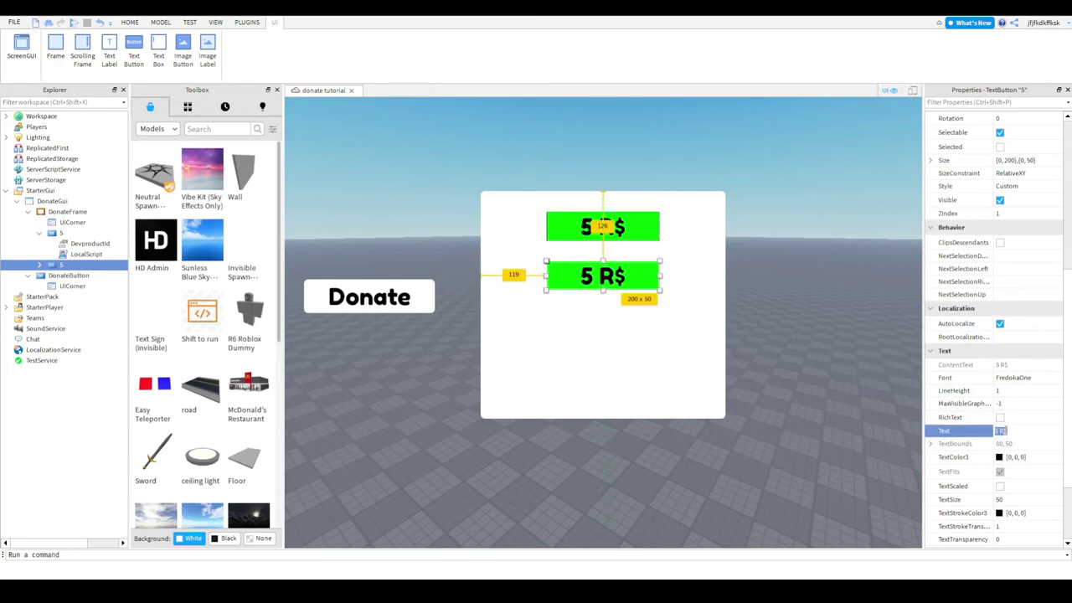
{"action": "type", "text": "10"}
{"action": "key", "text": "Return"}
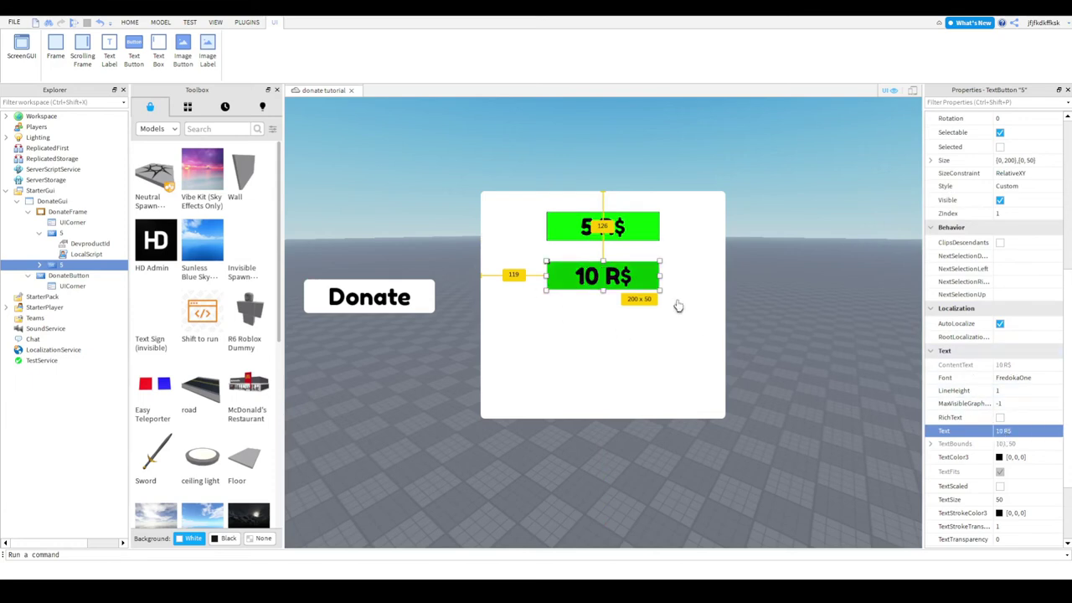
{"action": "scroll", "coordinate": [972, 319], "scroll_direction": "up", "scroll_amount": 5}
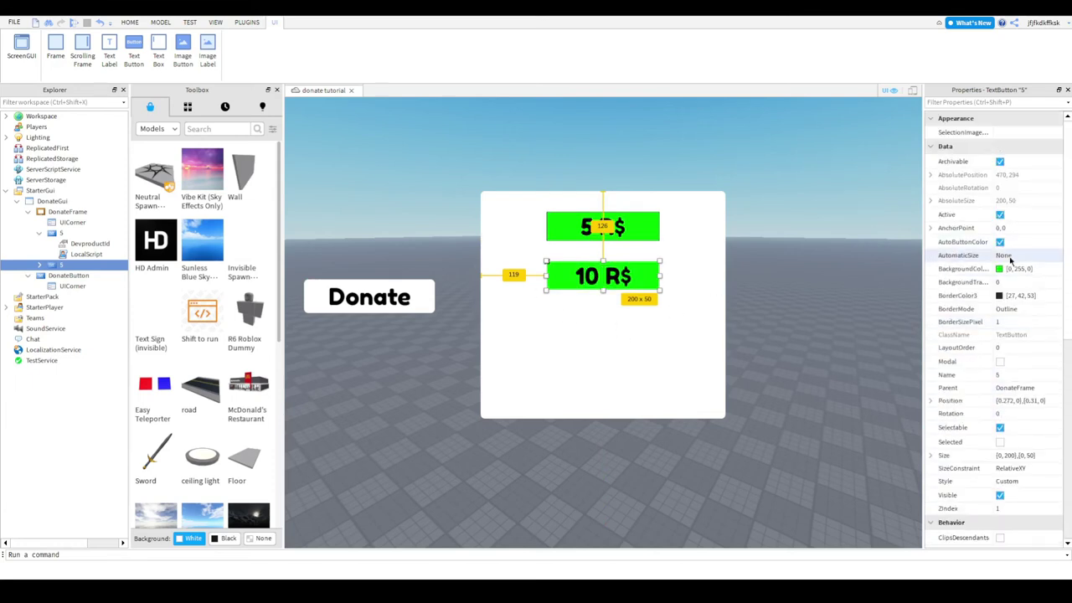
{"action": "scroll", "coordinate": [1005, 302], "scroll_direction": "down", "scroll_amount": 2}
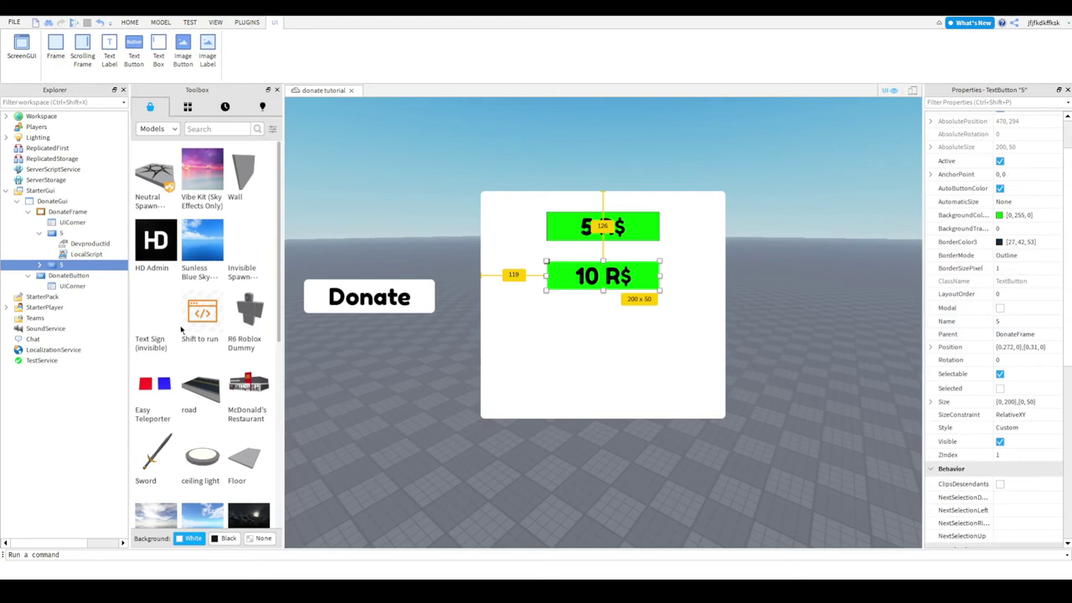
- Inspect the 5 R$ button's DevproductId value and open the game settings
{"action": "left_click", "coordinate": [84, 243]}
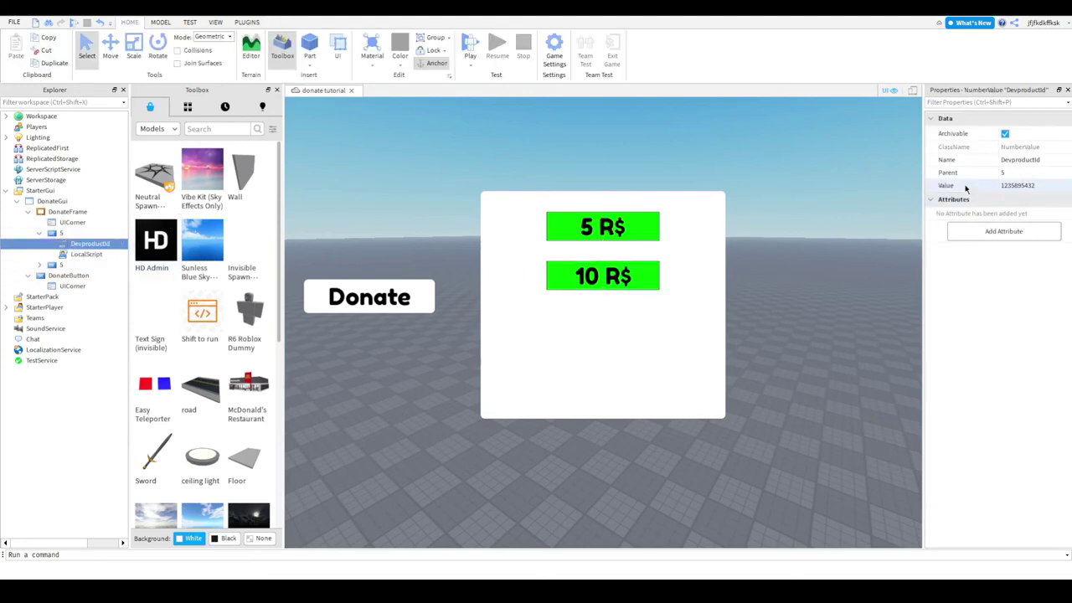
{"action": "left_click", "coordinate": [553, 52]}
- Expand the duplicated 10 R$ button in the hierarchy and rename it 10
{"action": "left_click", "coordinate": [53, 266]}
{"action": "left_click", "coordinate": [40, 265]}
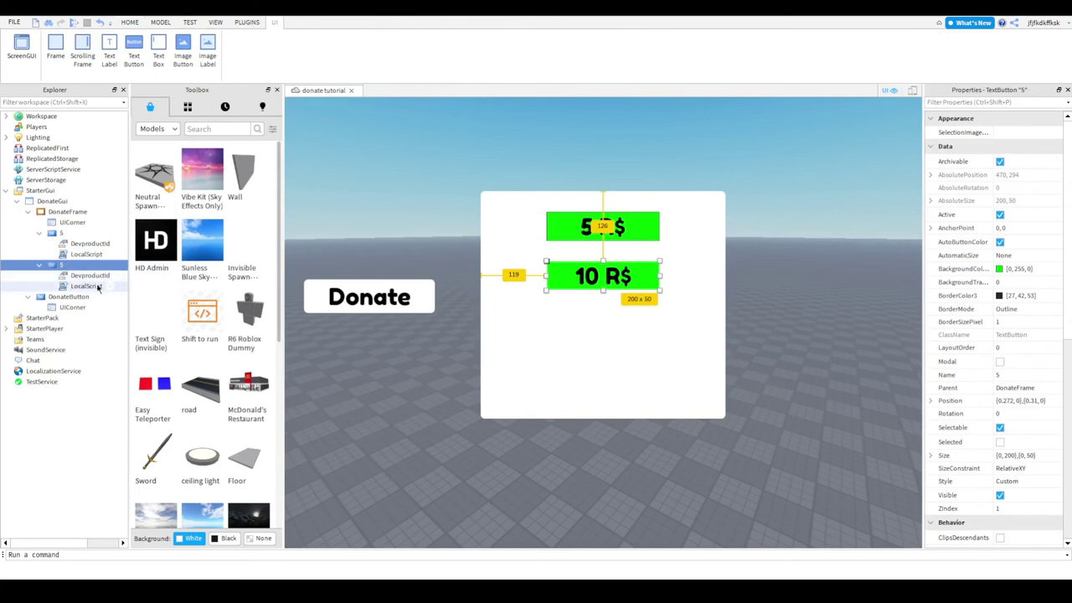
{"action": "scroll", "coordinate": [1022, 314], "scroll_direction": "down", "scroll_amount": 3}
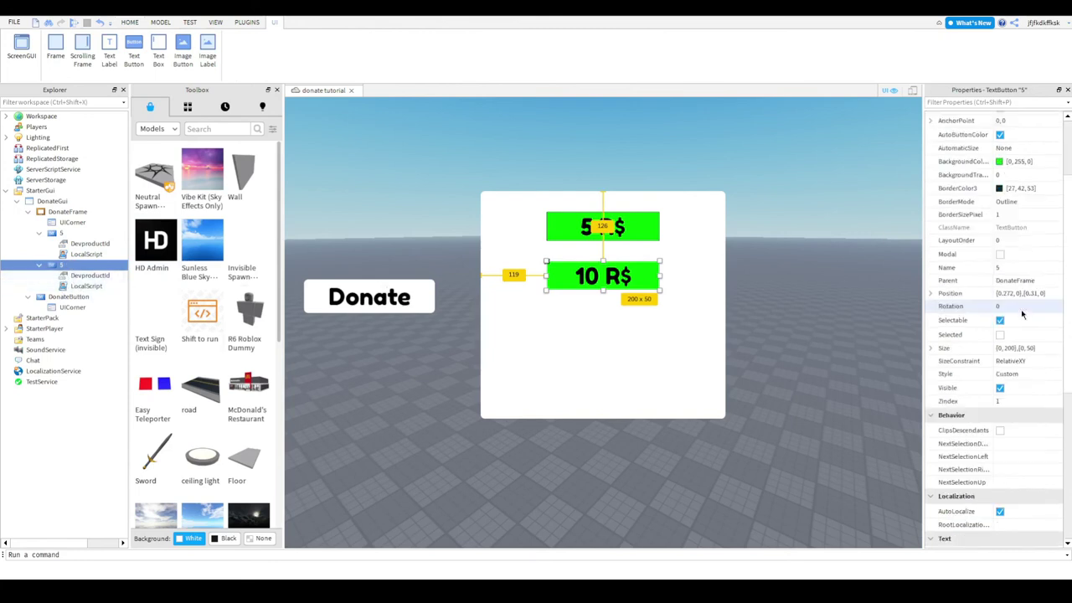
{"action": "scroll", "coordinate": [1013, 326], "scroll_direction": "down", "scroll_amount": 3}
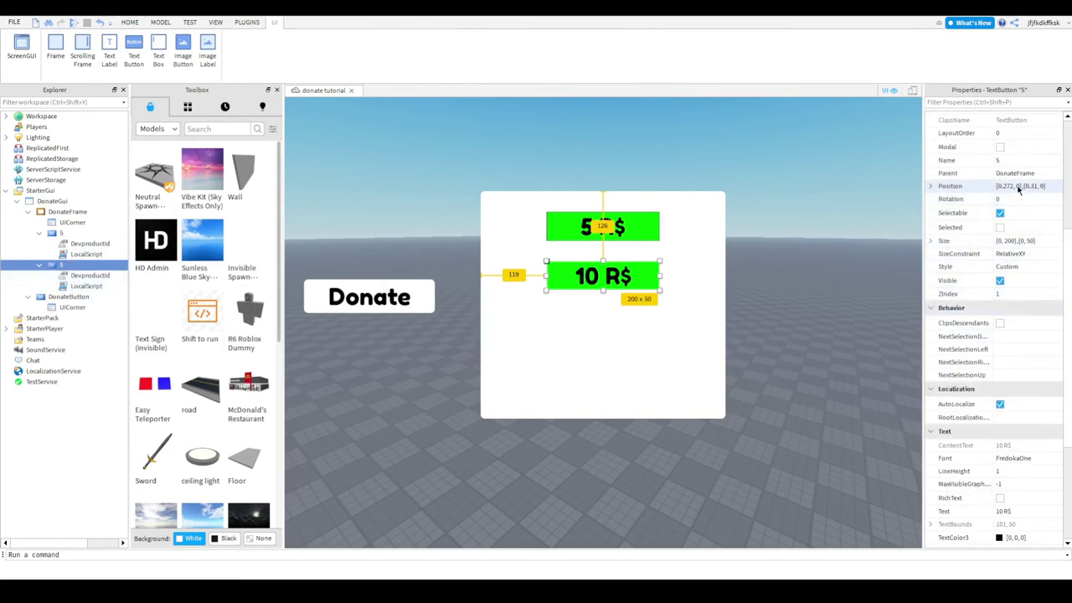
{"action": "left_click", "coordinate": [1017, 159]}
{"action": "key", "text": "Return"}
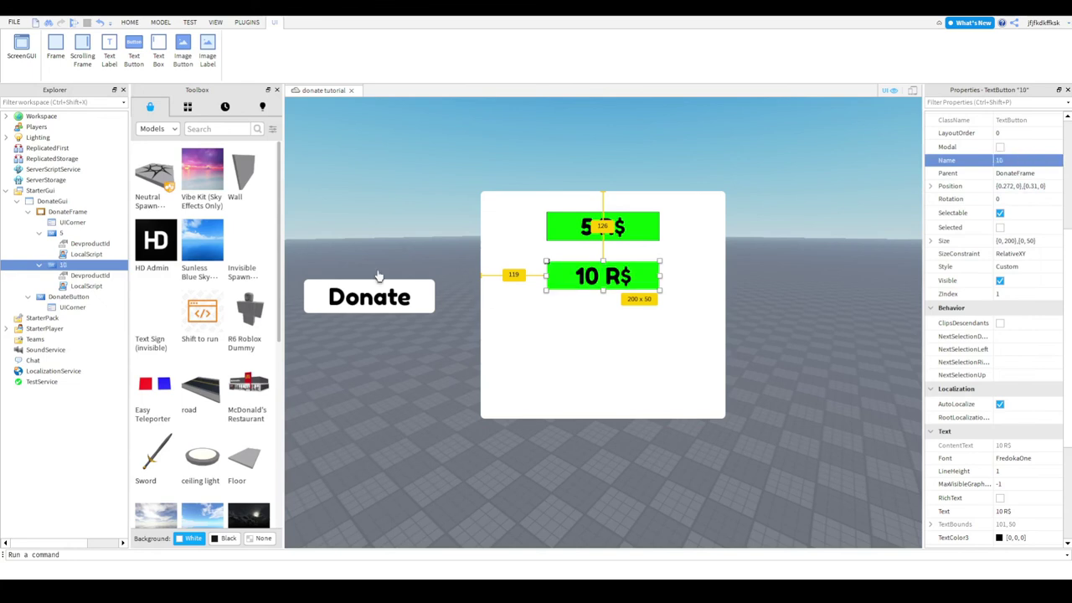
{"action": "left_click", "coordinate": [85, 275]}
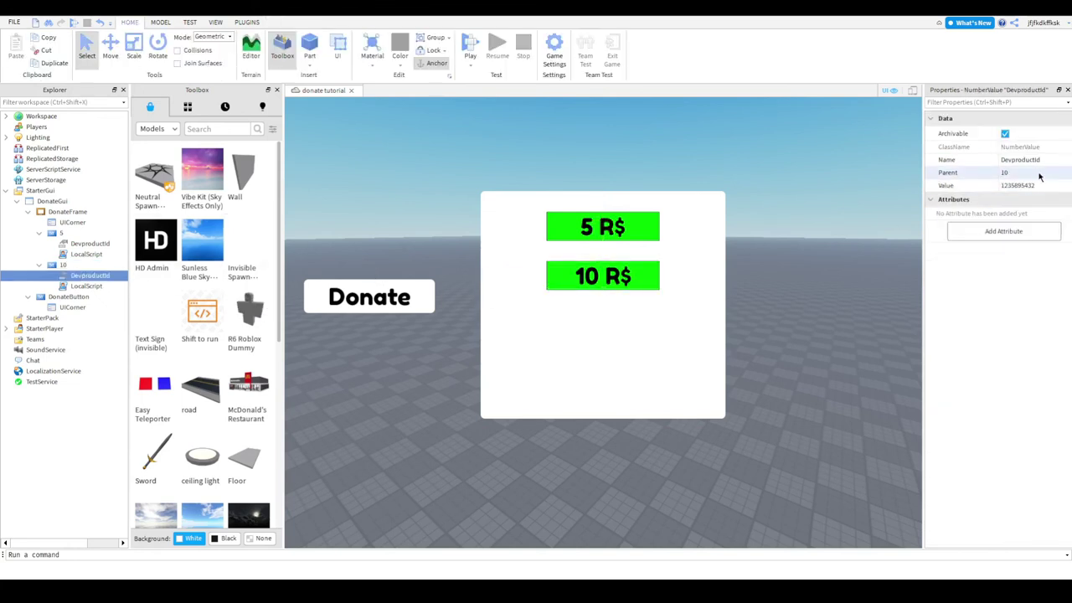
{"action": "left_click", "coordinate": [1028, 185]}
{"action": "key", "text": "ctrl+v"}
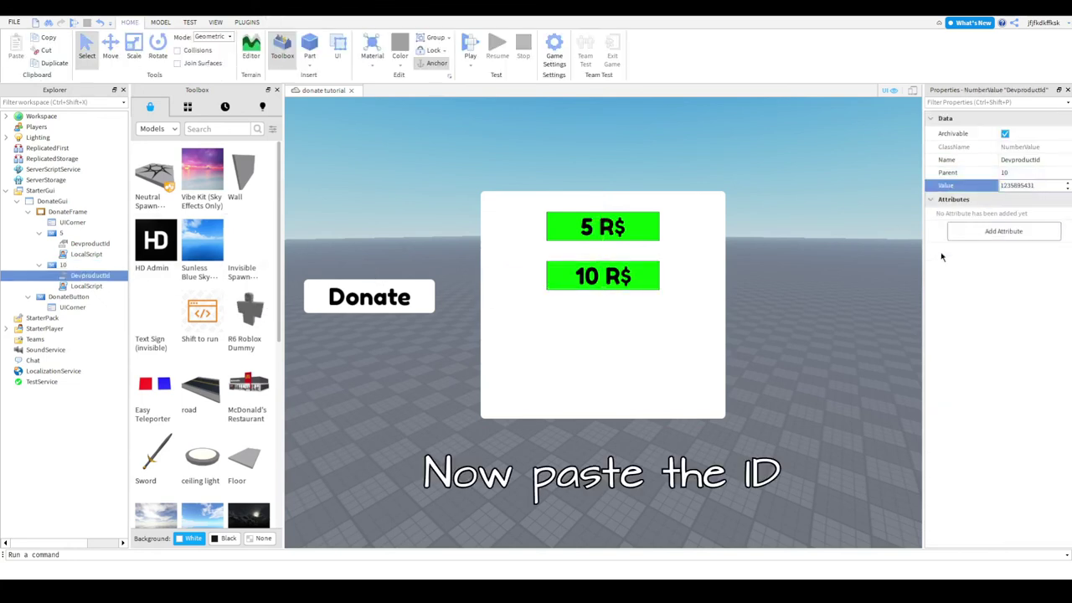
{"action": "key", "text": "Return"}
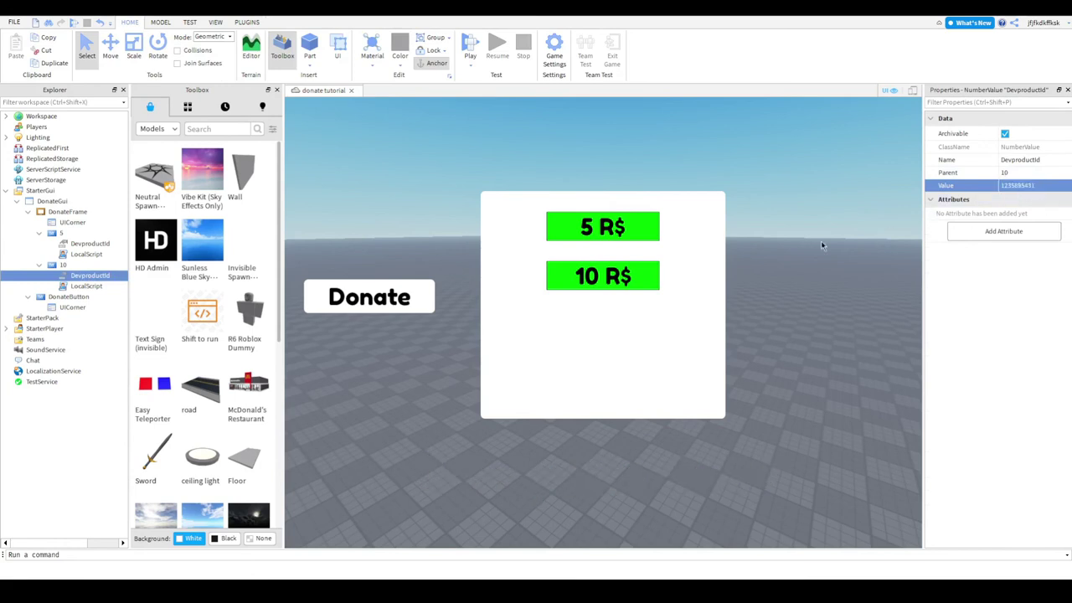
- Add a LocalScript to DonateButton with code that toggles DonateFrame's visibility on click, and close the script
{"action": "left_click", "coordinate": [70, 308]}
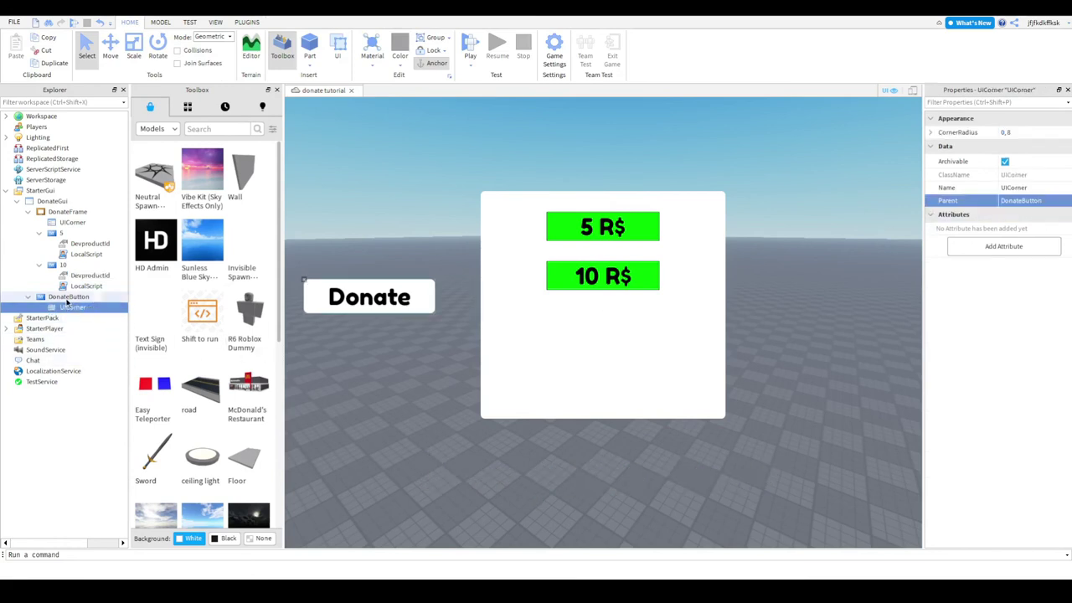
{"action": "left_click", "coordinate": [108, 298]}
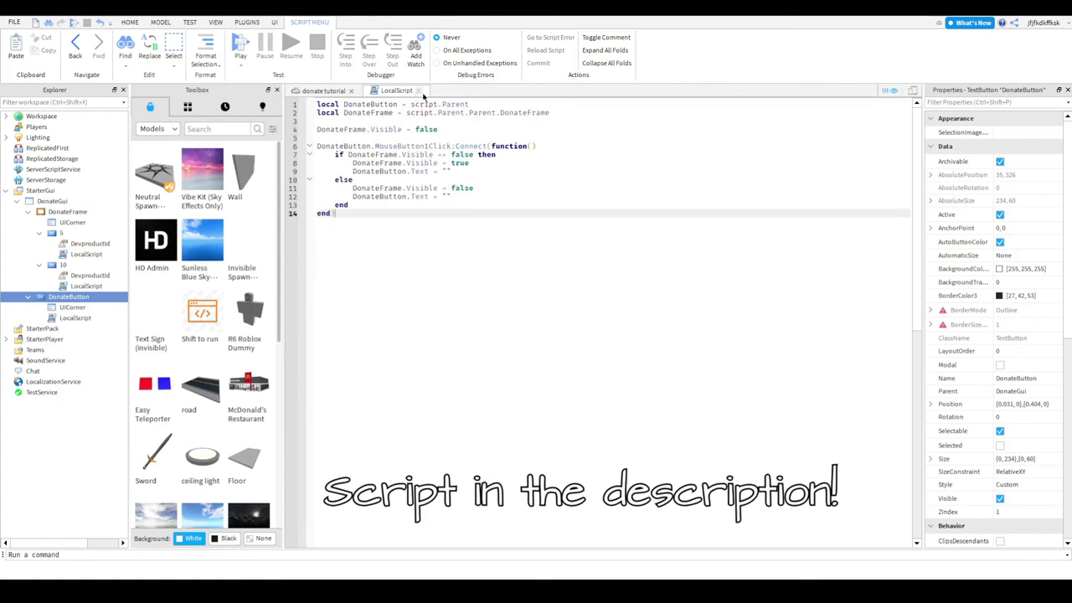
{"action": "left_click", "coordinate": [419, 90]}
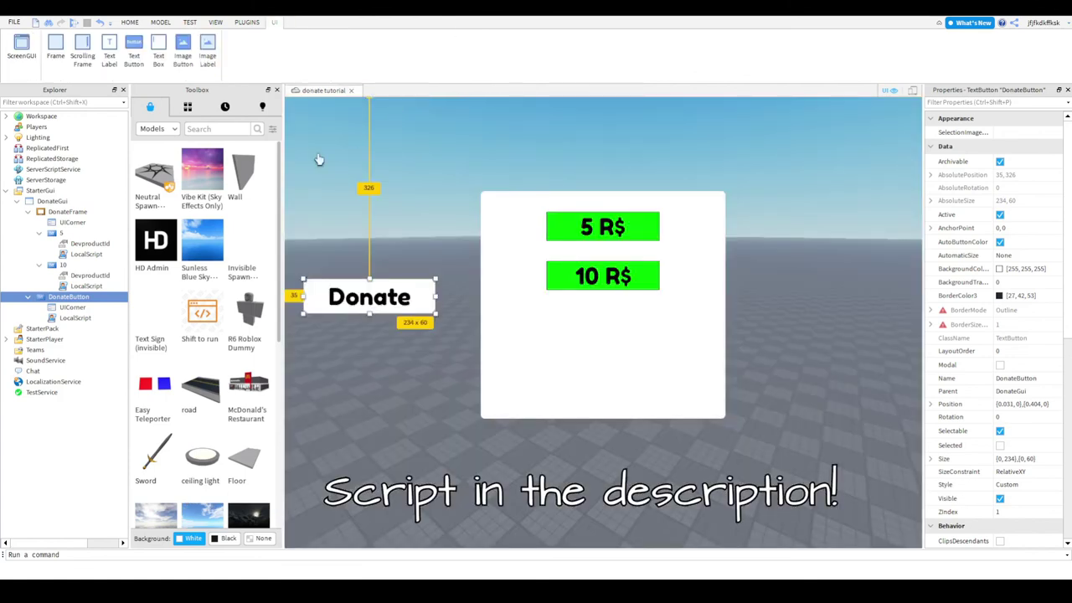
- Turn off the Visible property of DonateFrame
{"action": "left_click", "coordinate": [67, 212]}
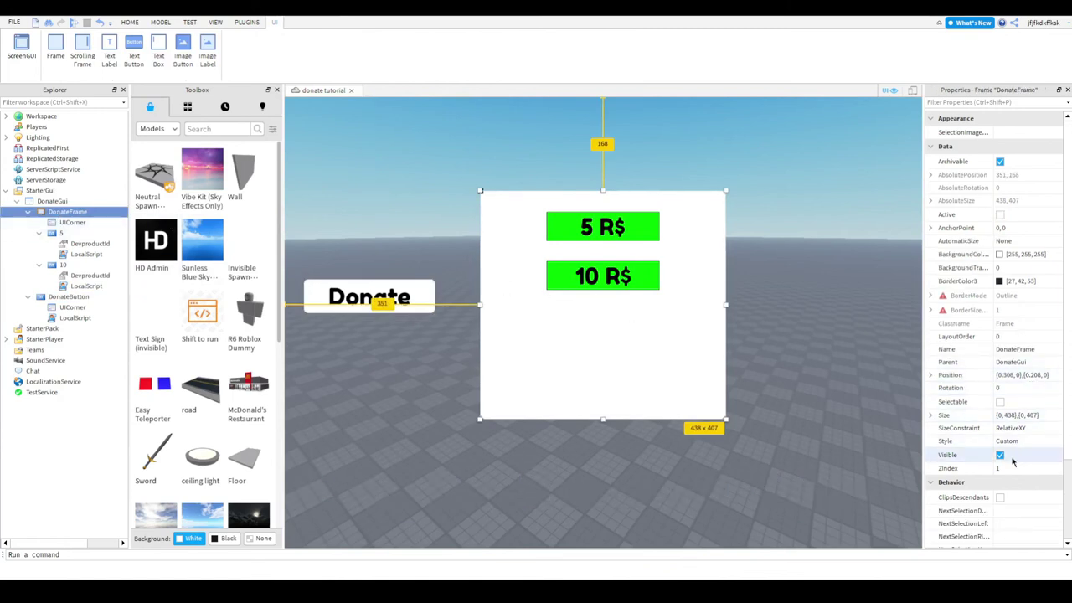
{"action": "left_click", "coordinate": [1000, 456]}
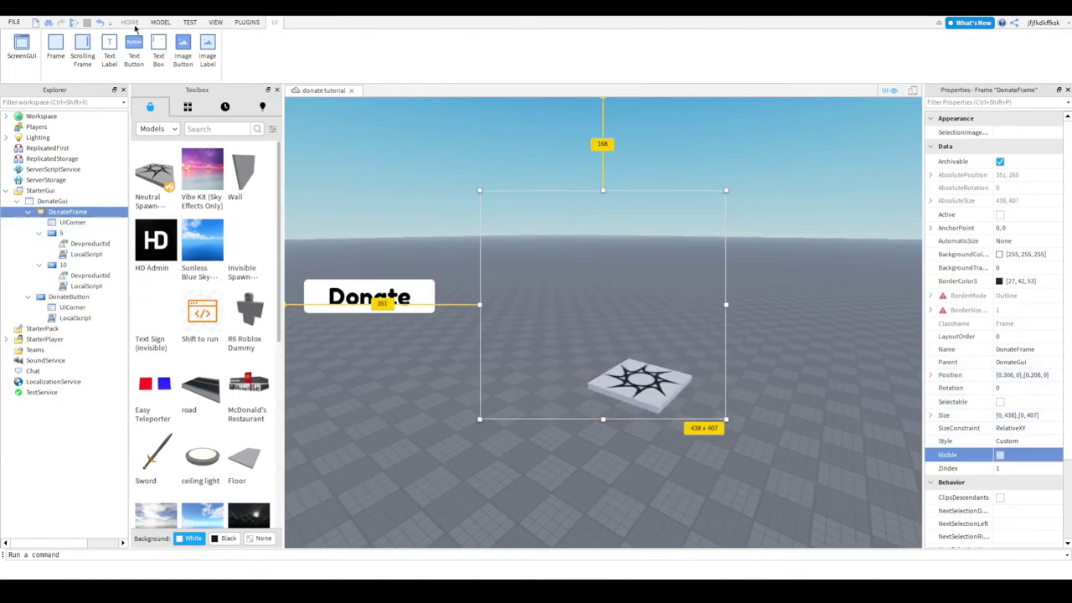
- Playtest the game and toggle the donation frame open and closed several times with the Donate button
{"action": "left_click", "coordinate": [130, 21]}
{"action": "left_click", "coordinate": [470, 49]}
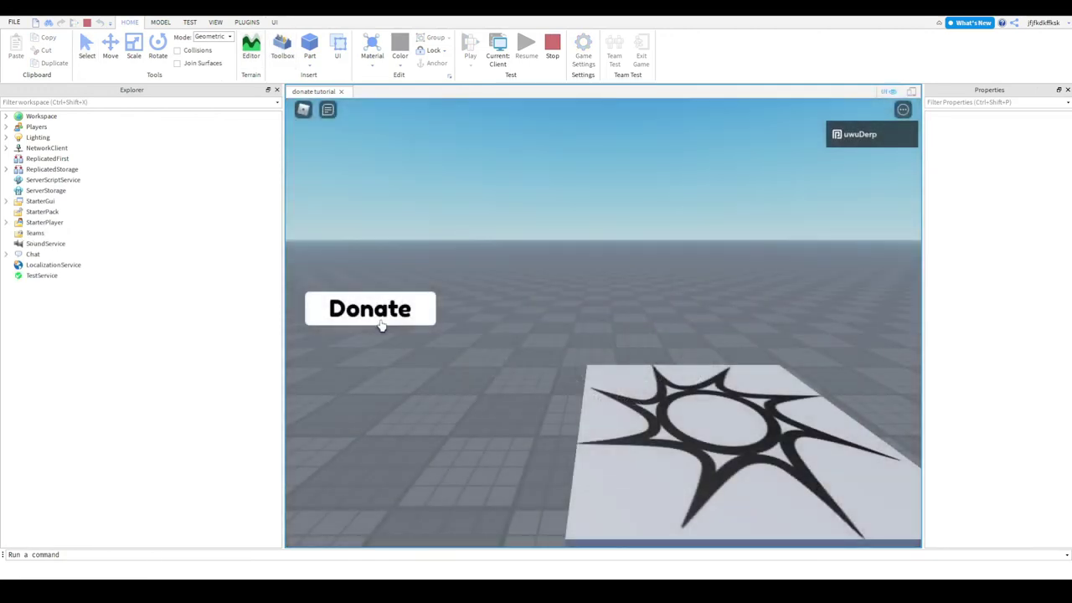
{"action": "left_click", "coordinate": [381, 325]}
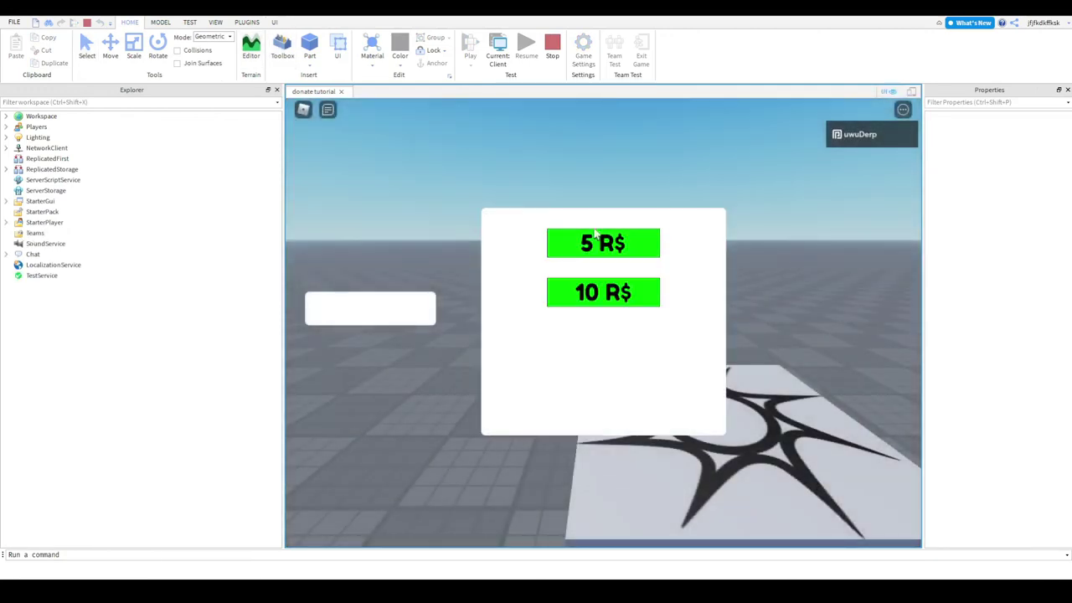
{"action": "left_click", "coordinate": [383, 319]}
{"action": "left_click", "coordinate": [386, 319]}
{"action": "left_click", "coordinate": [409, 305]}
{"action": "left_click", "coordinate": [410, 305]}
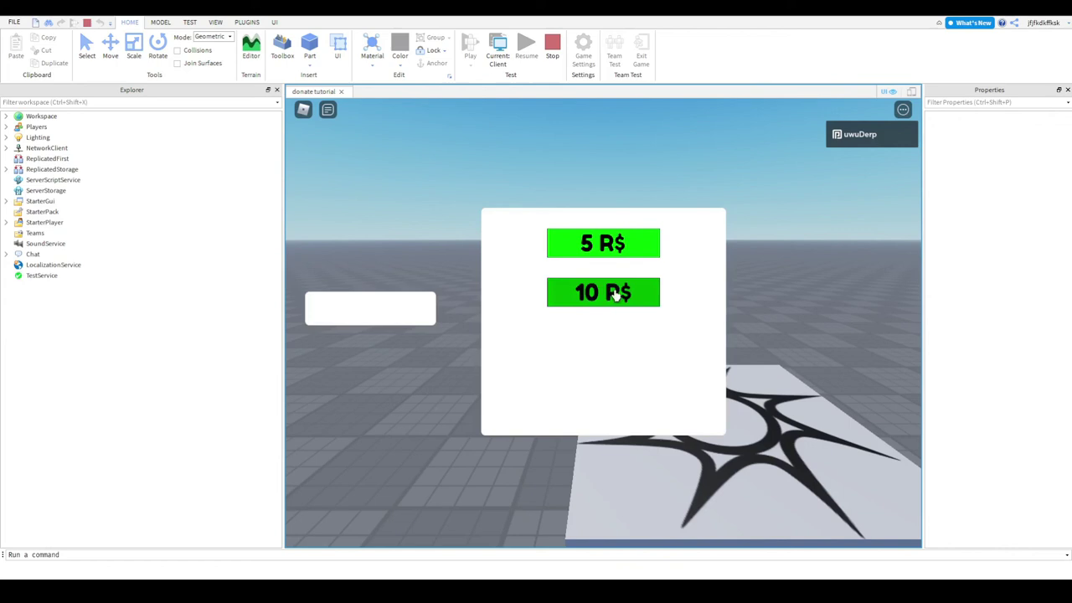
- Test the 5 R$ and 10 R$ buttons in the running game, cancelling each purchase prompt
{"action": "left_click", "coordinate": [586, 258]}
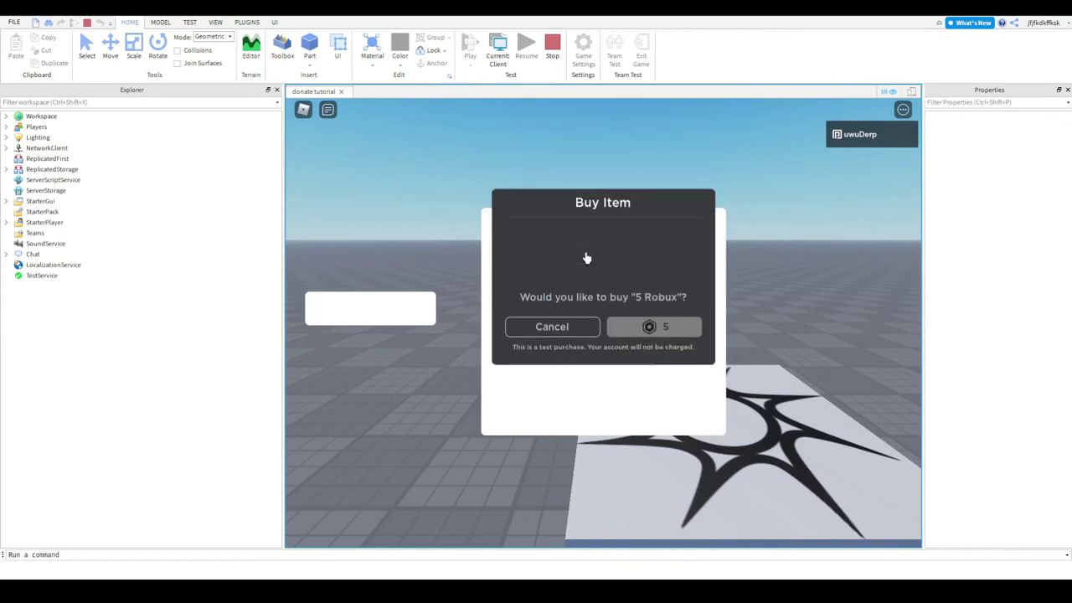
{"action": "left_click", "coordinate": [553, 372]}
{"action": "left_click", "coordinate": [585, 305]}
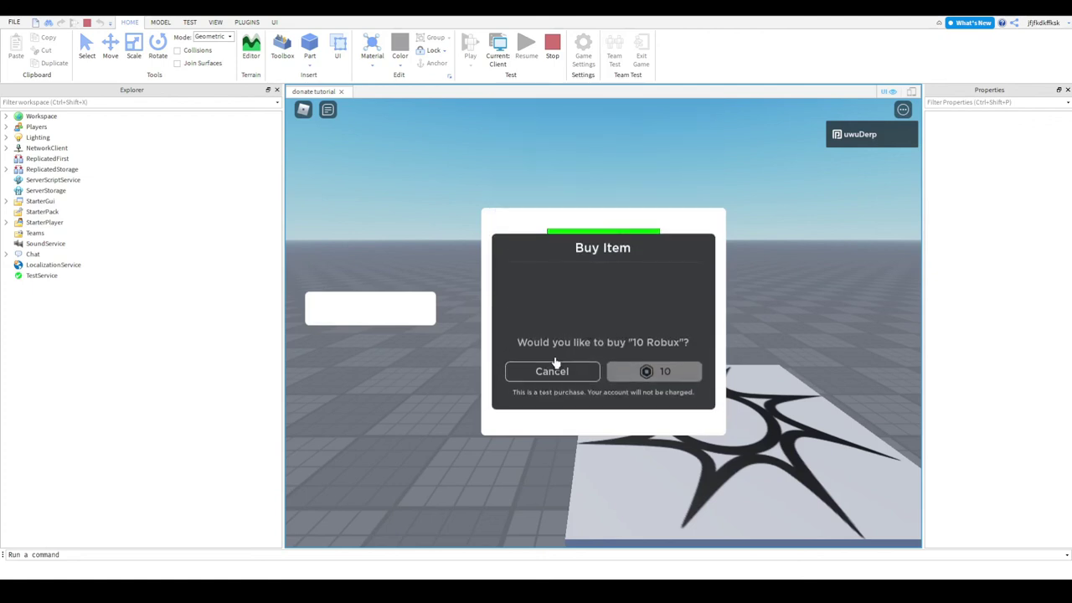
{"action": "left_click", "coordinate": [553, 372]}
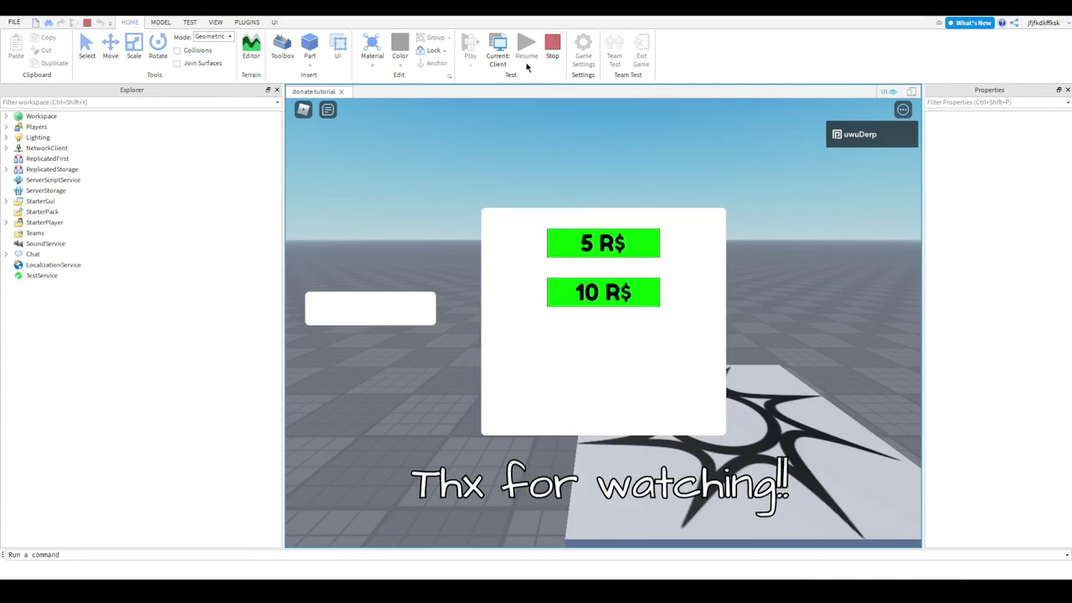